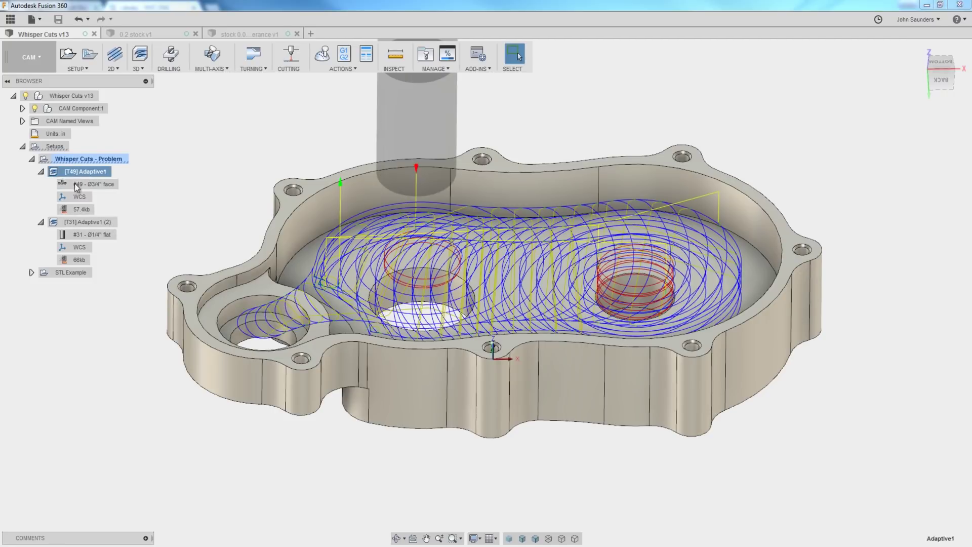
- Show the Adaptive1 (2) rest toolpath on the gearbox cover and orbit to inspect it
left_click(86, 222)
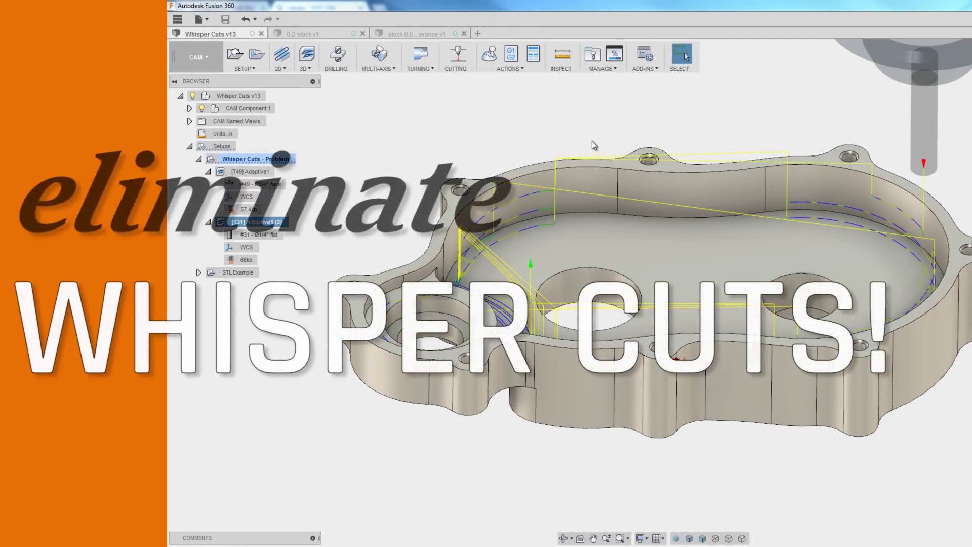
middle_click_drag(590, 129, 607, 136, "shift")
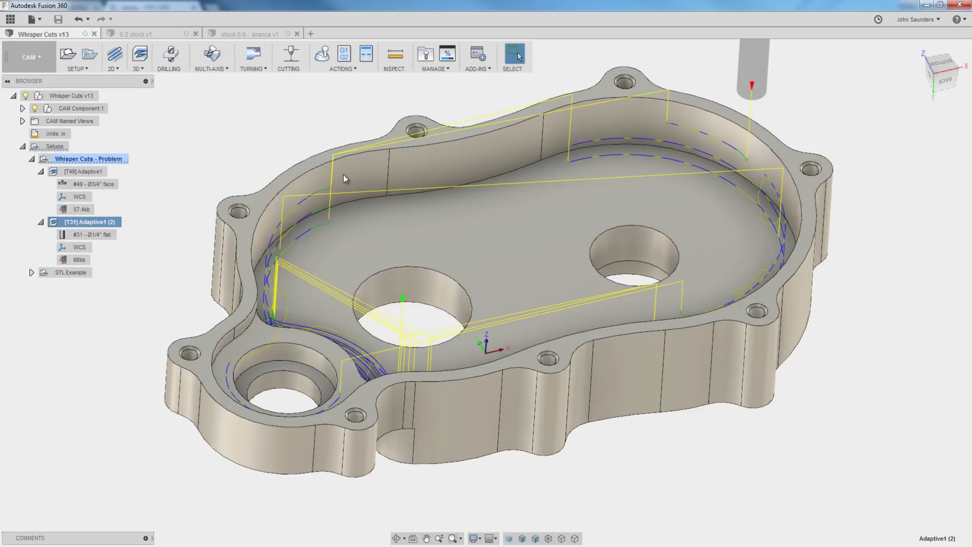
- Edit Adaptive1 (2) and bring up its Passes settings for review
right_click(106, 223)
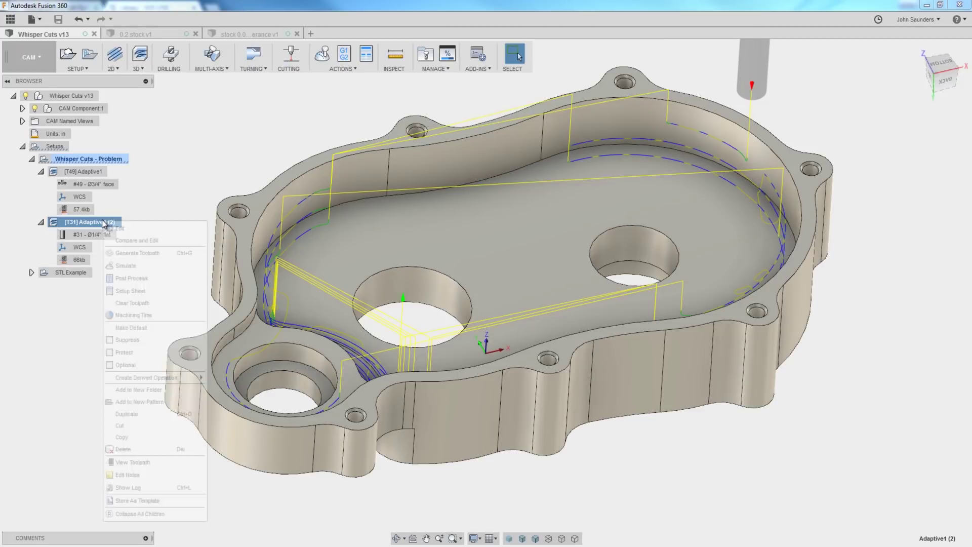
left_click(130, 227)
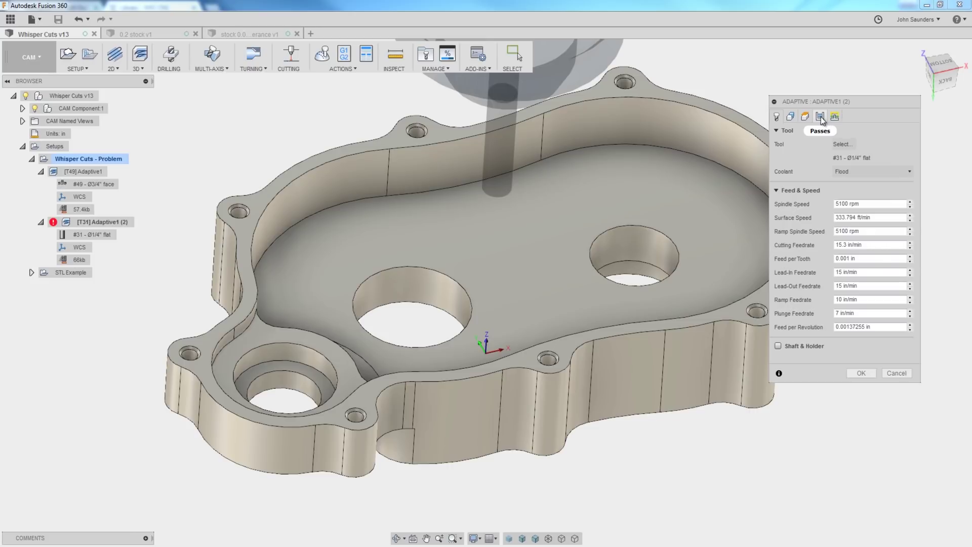
left_click(820, 118)
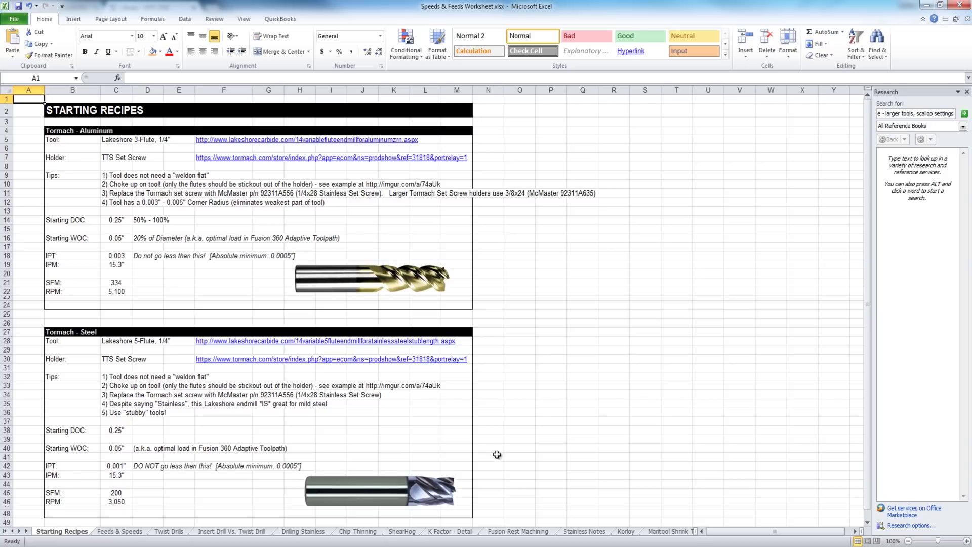
- Switch the Speeds & Feeds workbook to its Fusion Rest Machining sheet
left_click(505, 533)
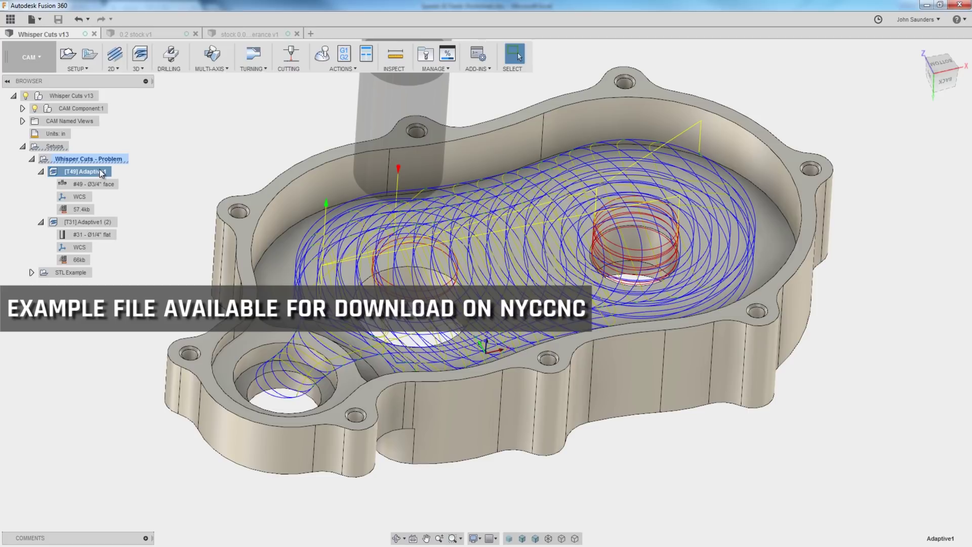
- Edit the first Adaptive1 operation and review its Passes settings
right_click(100, 170)
left_click(134, 182)
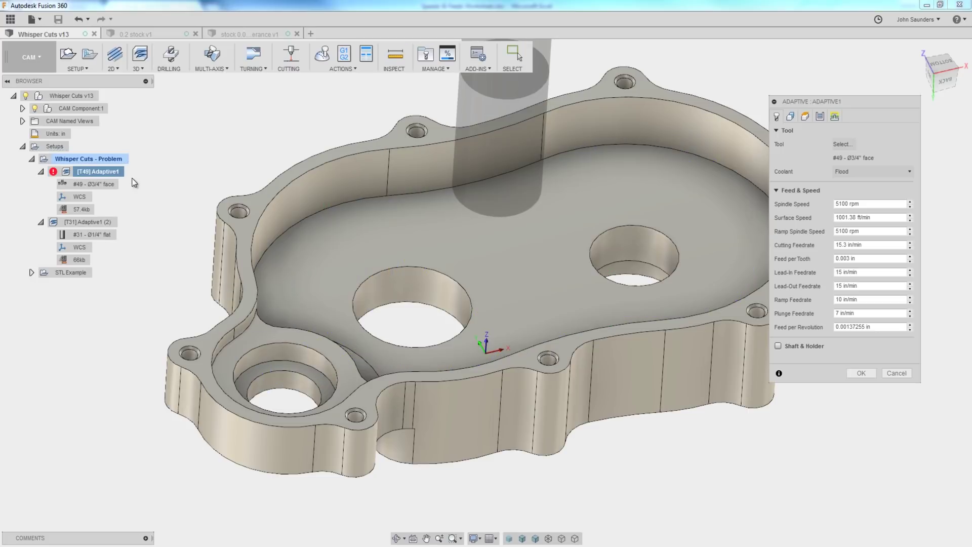
left_click(821, 117)
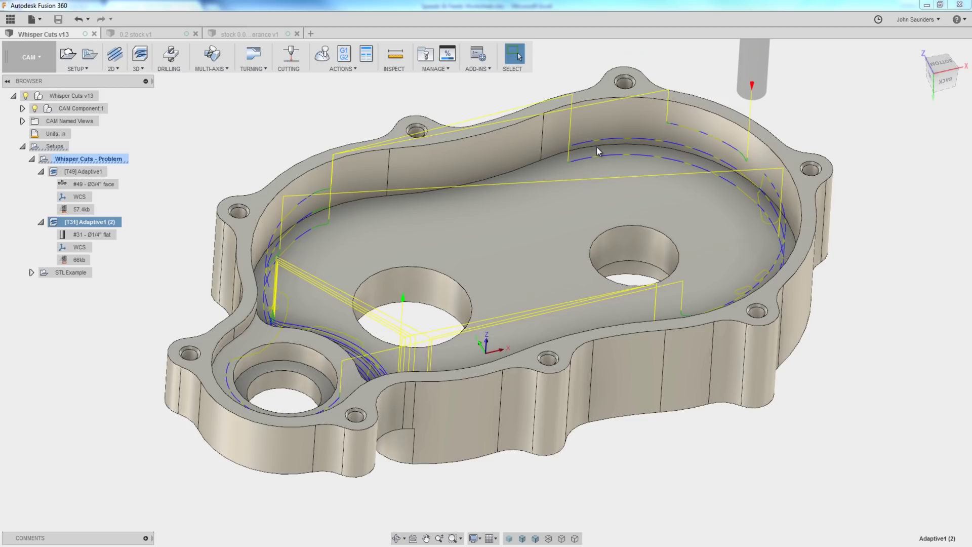
- Change Adaptive1 (2)'s stock to leave per the spreadsheet, then orbit the regenerated toolpath
right_click(98, 225)
left_click(115, 233)
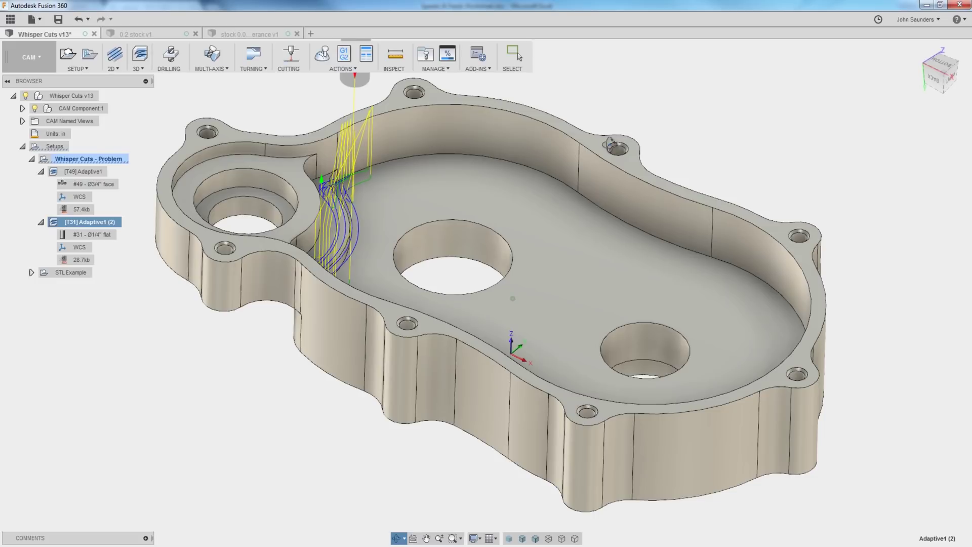
left_click_drag(610, 144, 568, 150)
key("Escape")
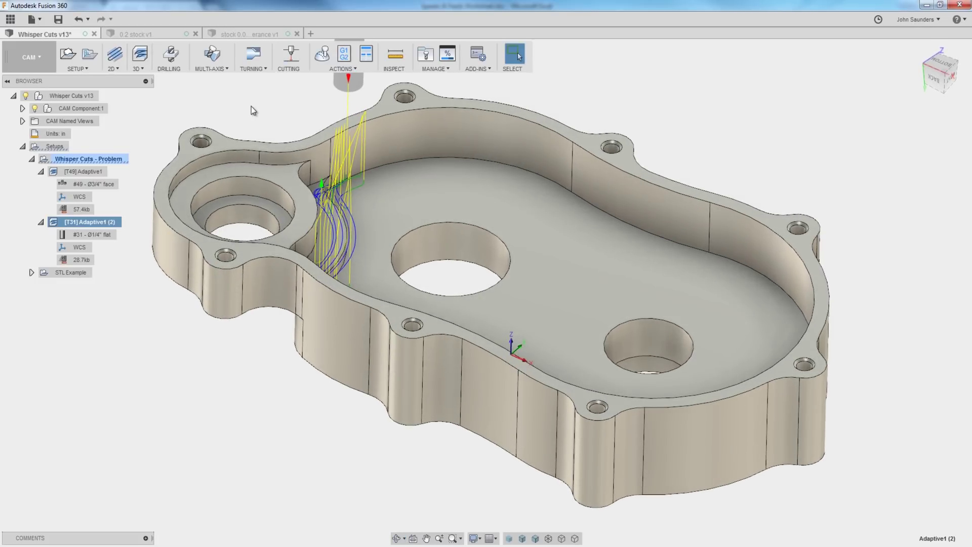
- Check Adaptive1's tolerance settings, then expand STL Example to show the 0.02" Tolerance toolpath
left_click(87, 172)
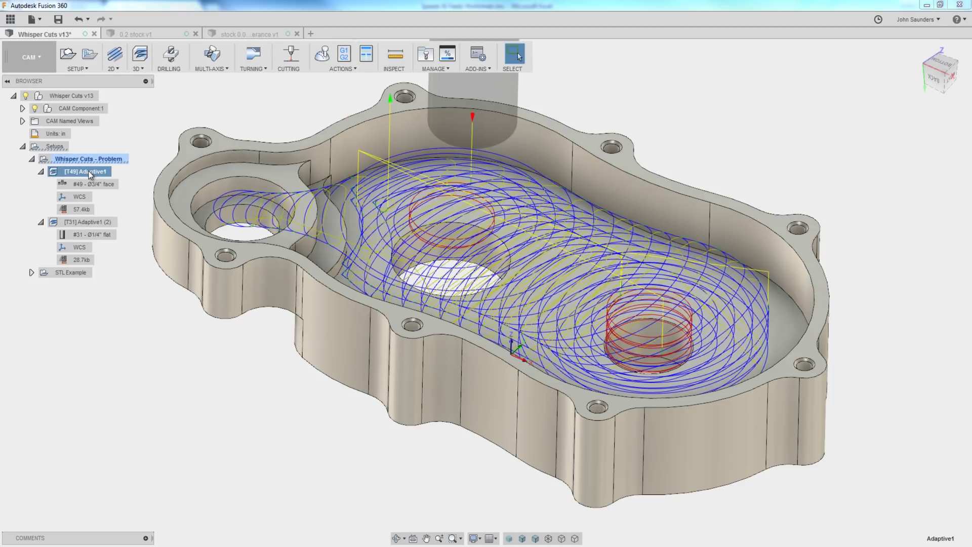
double_click(88, 171)
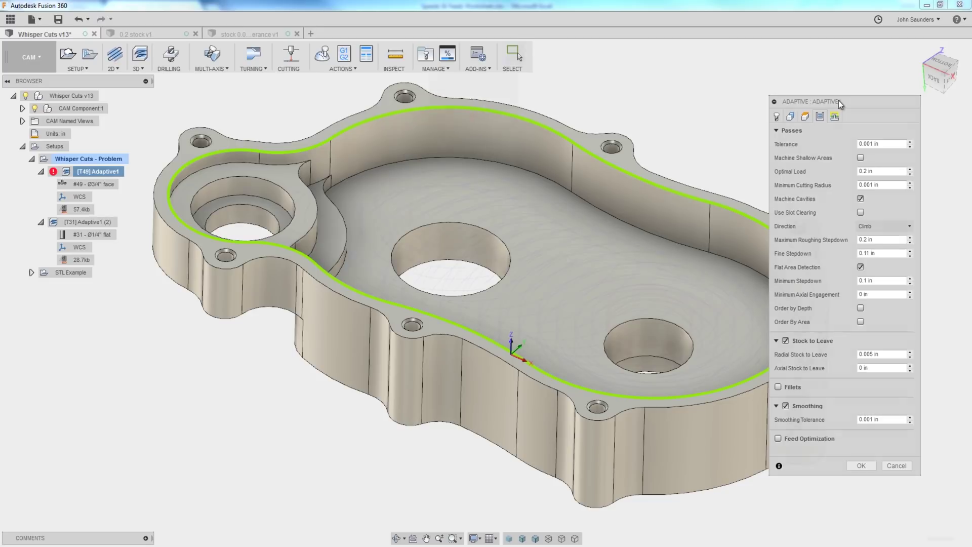
key("Return")
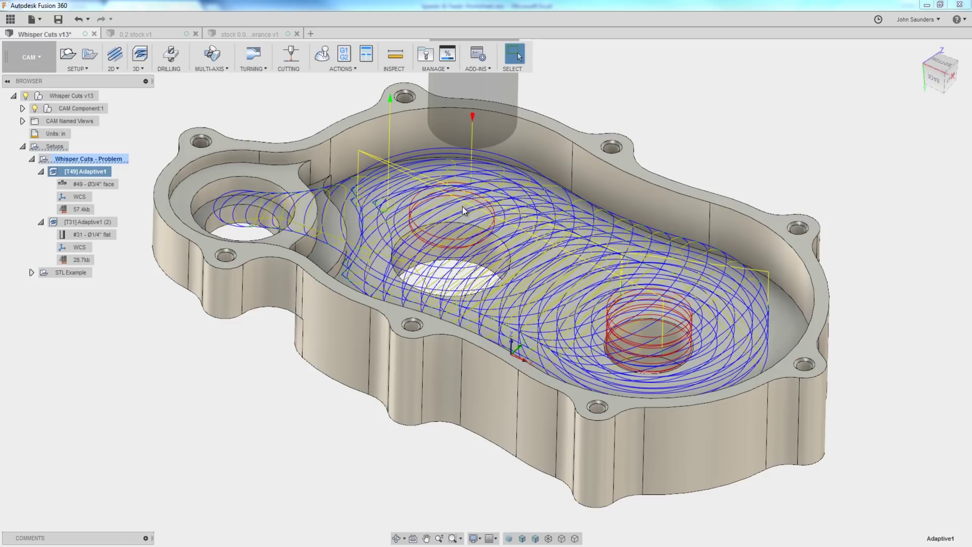
left_click(31, 273)
left_click(98, 286)
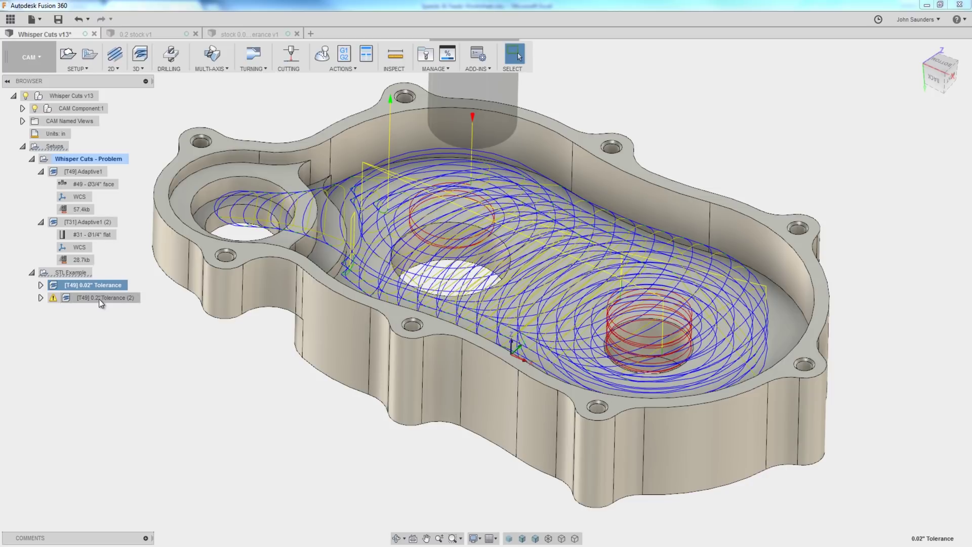
- Toggle between the 0.2" Tolerance (2) and 0.02" Tolerance toolpaths to compare them
left_click(99, 299)
left_click(97, 288)
left_click(96, 300)
left_click(89, 287)
- Review the 0.02" Tolerance operation's Passes settings and cancel without changes
right_click(84, 288)
left_click(106, 7)
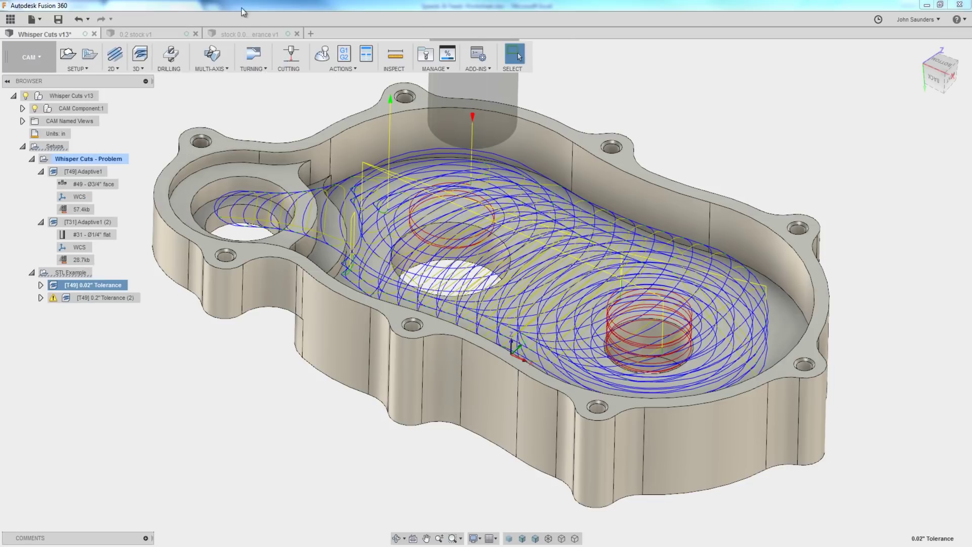
left_click(819, 117)
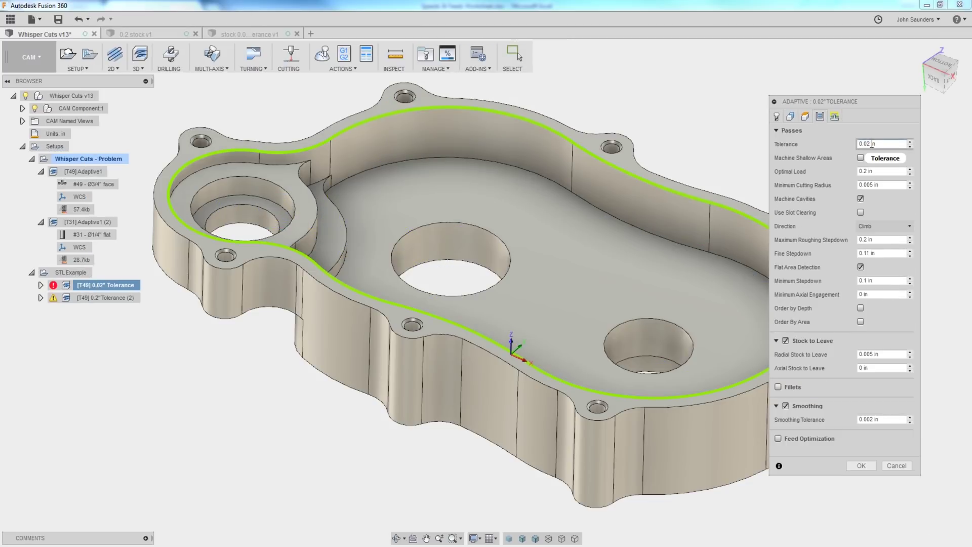
left_click(896, 466)
- Review the 0.2" Tolerance (2) pass tolerance, cancel, and select that operation
right_click(96, 297)
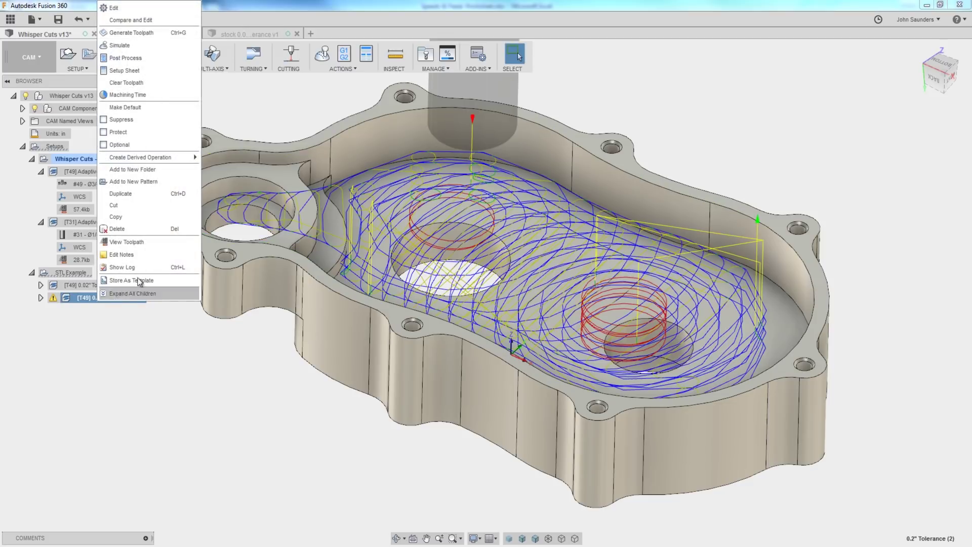
left_click(134, 9)
left_click(820, 116)
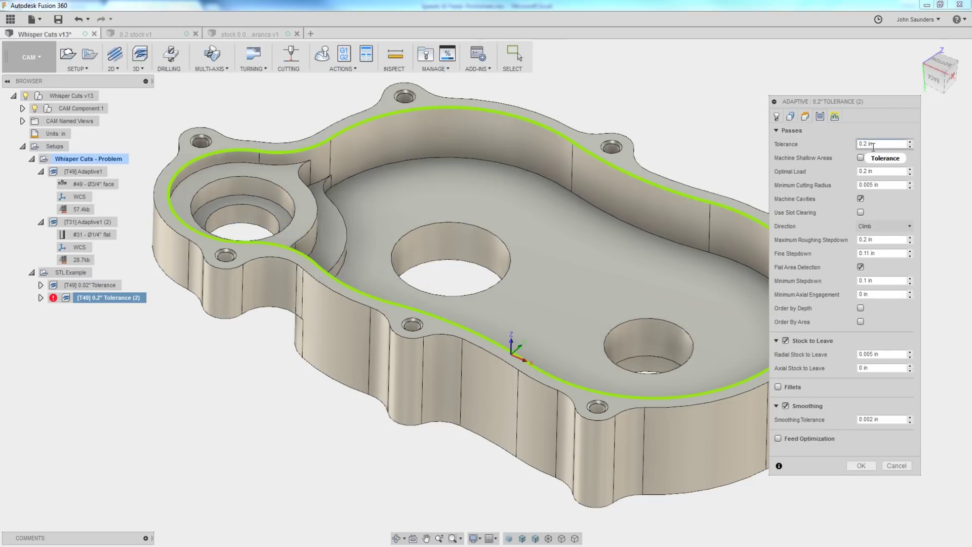
left_click(898, 465)
left_click(136, 124)
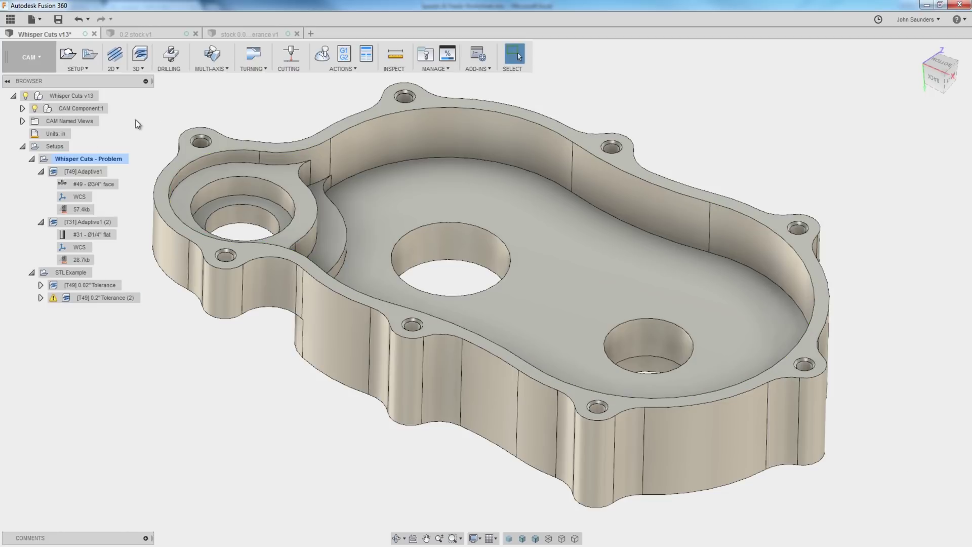
left_click(107, 298)
- Simulate the 0.2" Tolerance (2) toolpath, cancel saving the stock, and close the simulation
left_click(323, 53)
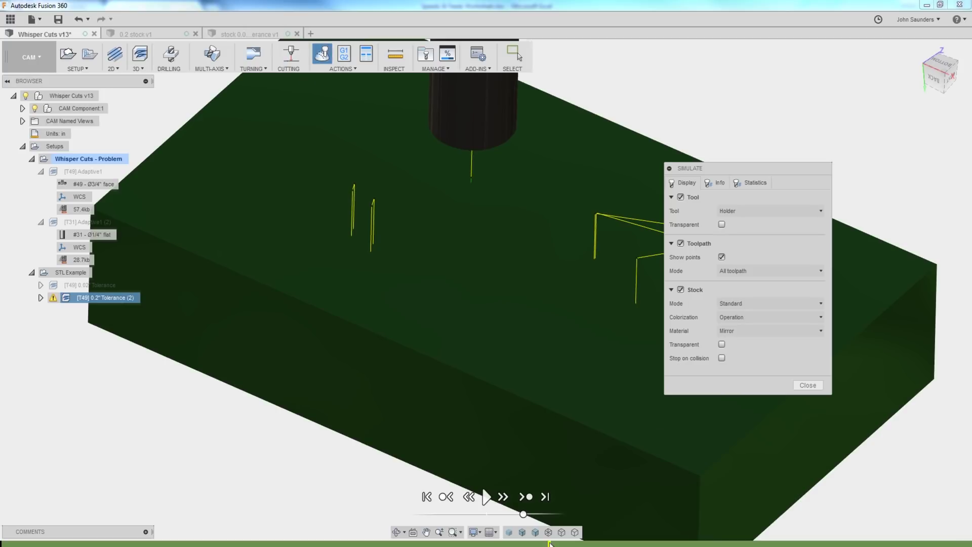
right_click(428, 246)
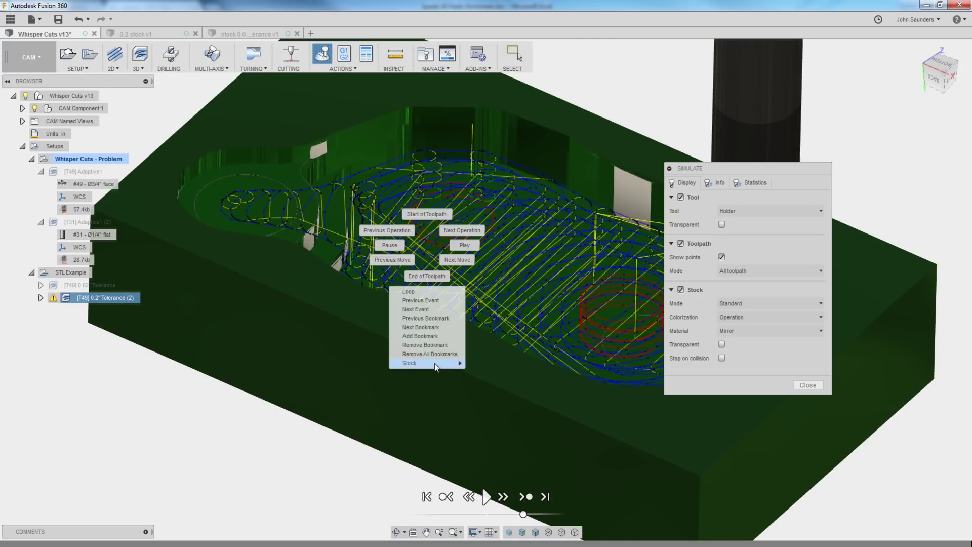
mouse_move(436, 364)
left_click(509, 382)
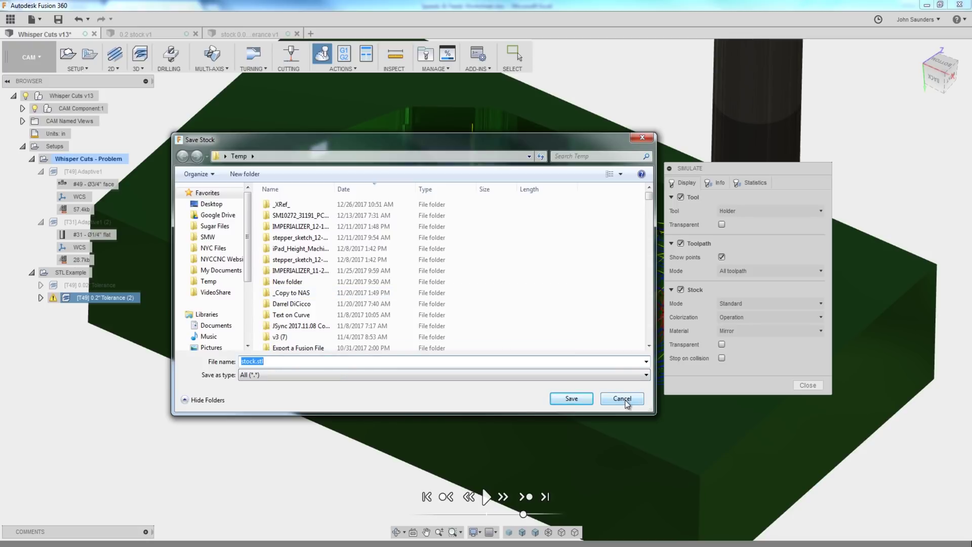
left_click(623, 398)
left_click(808, 385)
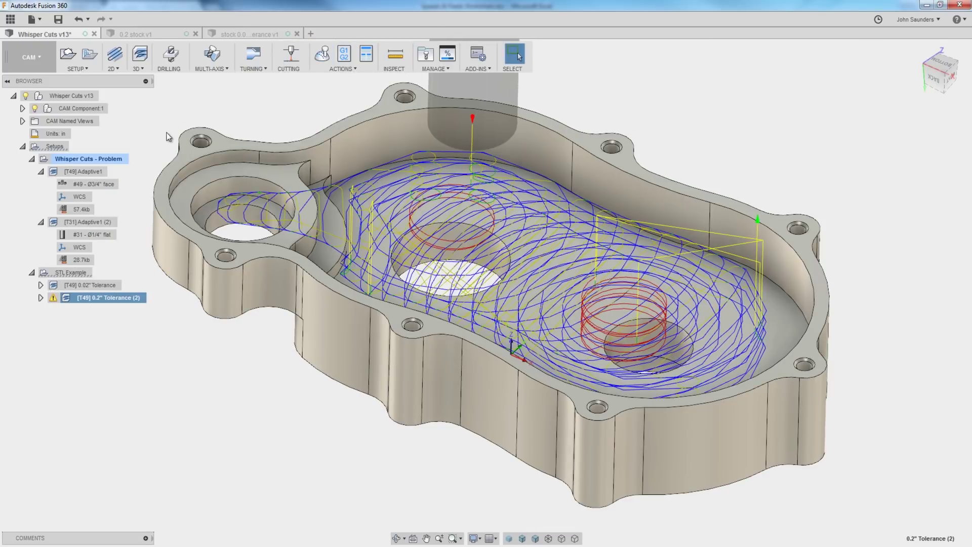
left_click(185, 109)
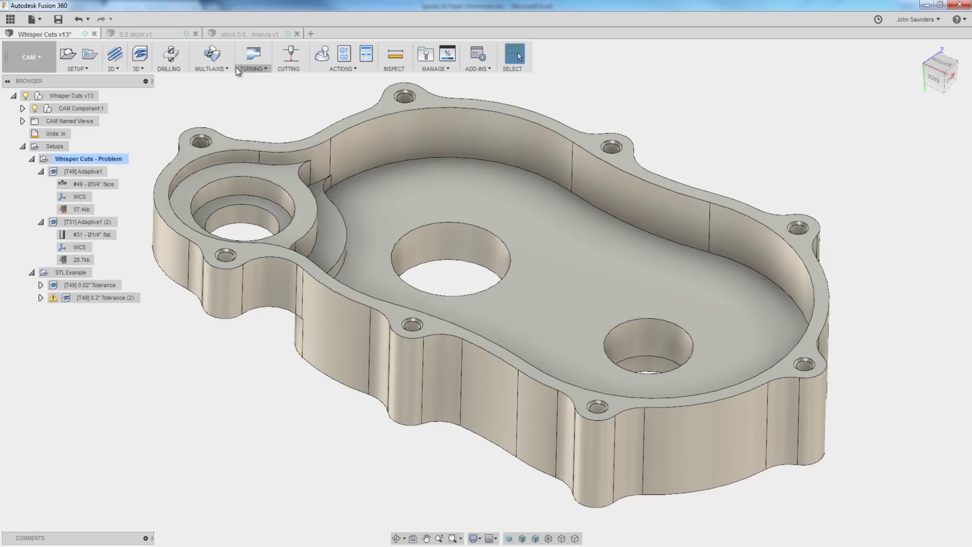
- Switch to the 0.2 stock v1 document to compare its coarser mesh with the 0.02" one
left_click(241, 34)
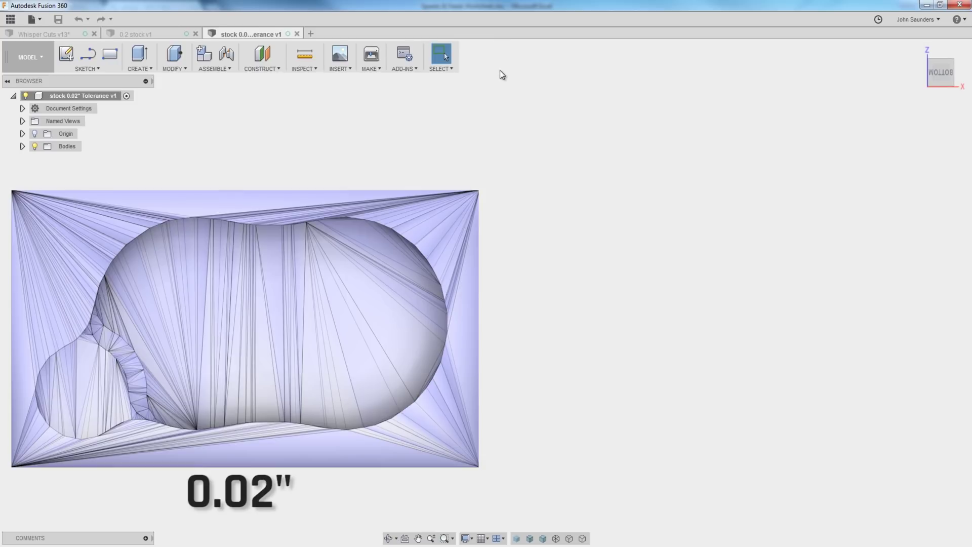
left_click(165, 36)
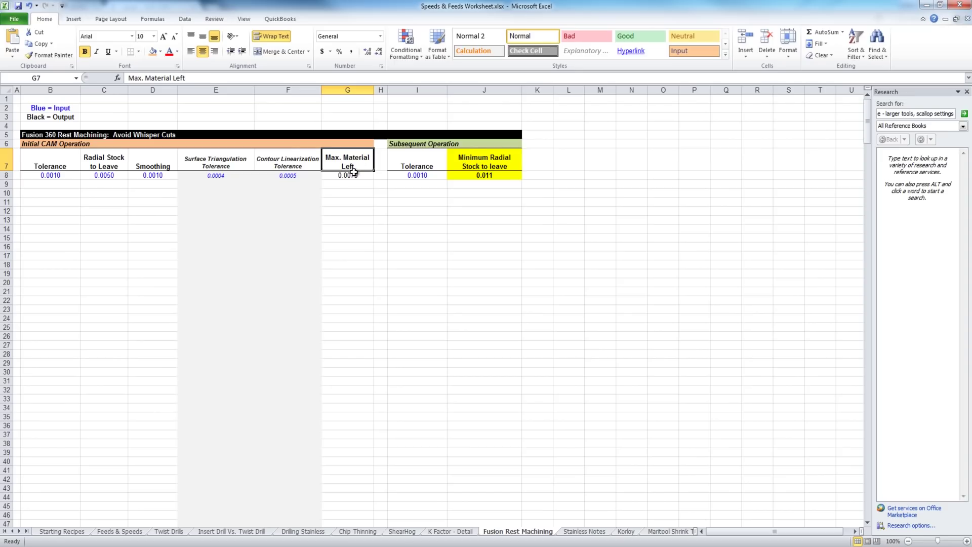
key("Down")
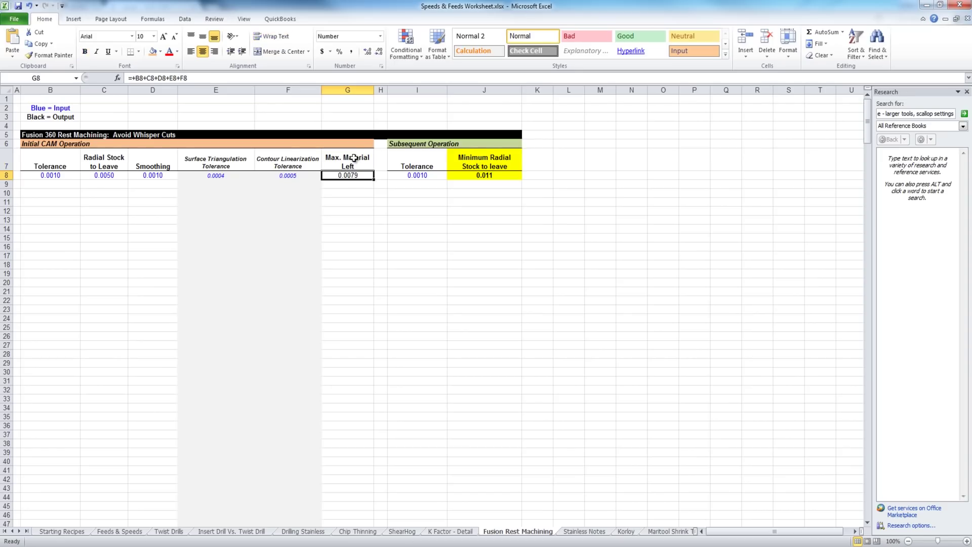
left_click(354, 158)
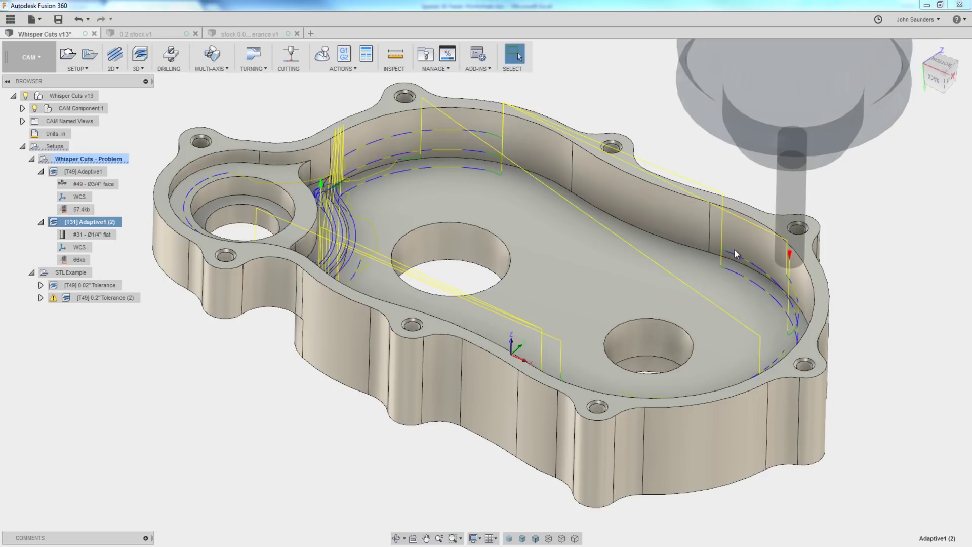
- Compare the 0.02" and 0.2 stock meshes, then return to the Whisper Cuts document
middle_click_drag(734, 248, 123, 234, "shift")
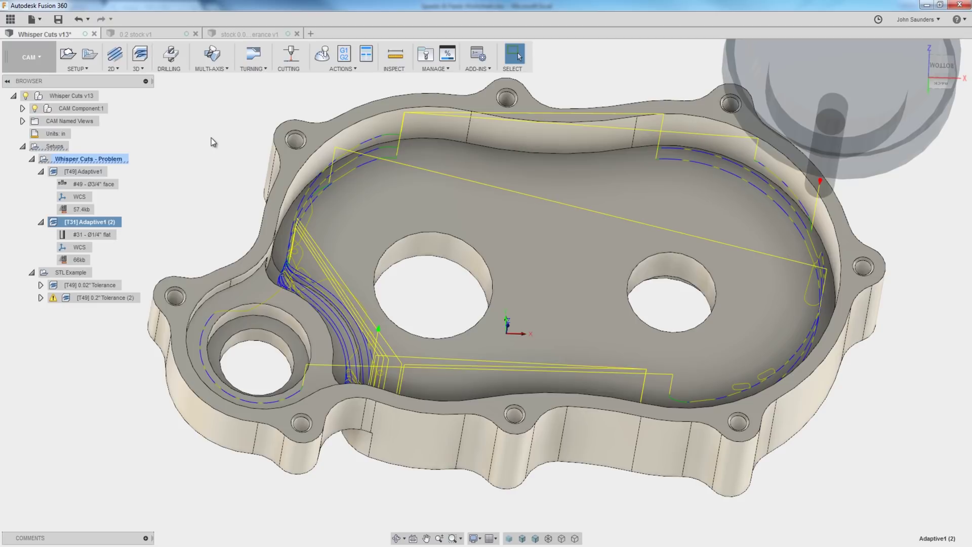
left_click(238, 33)
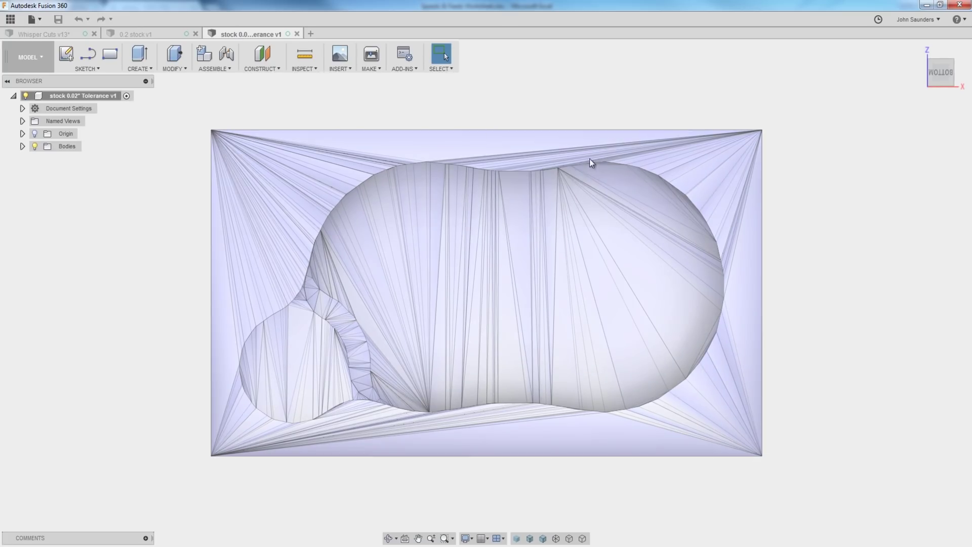
scroll(689, 202, "up", 8)
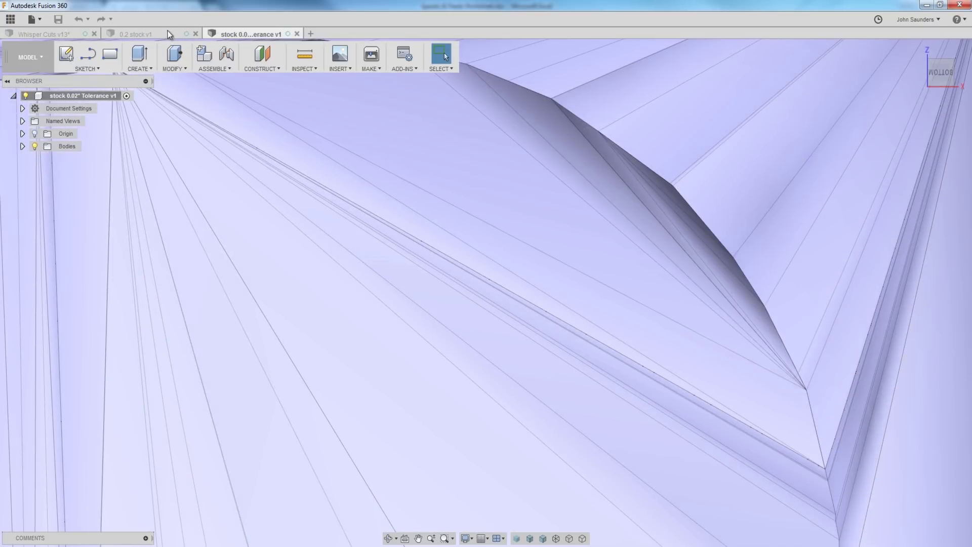
left_click(170, 35)
left_click(53, 36)
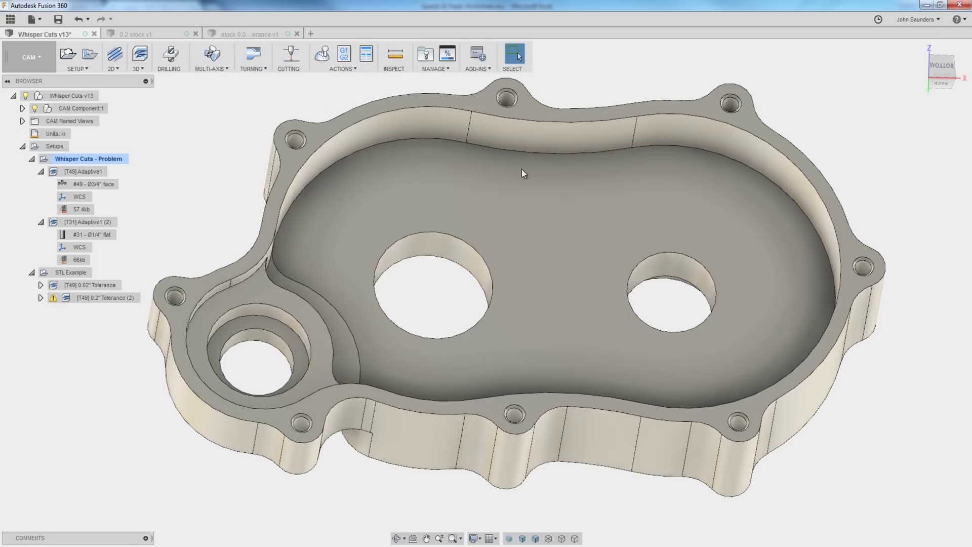
- Zoom in on the Adaptive1 (2) toolpath near the hole wall, then reopen the 0.02" stock mesh
left_click(89, 222)
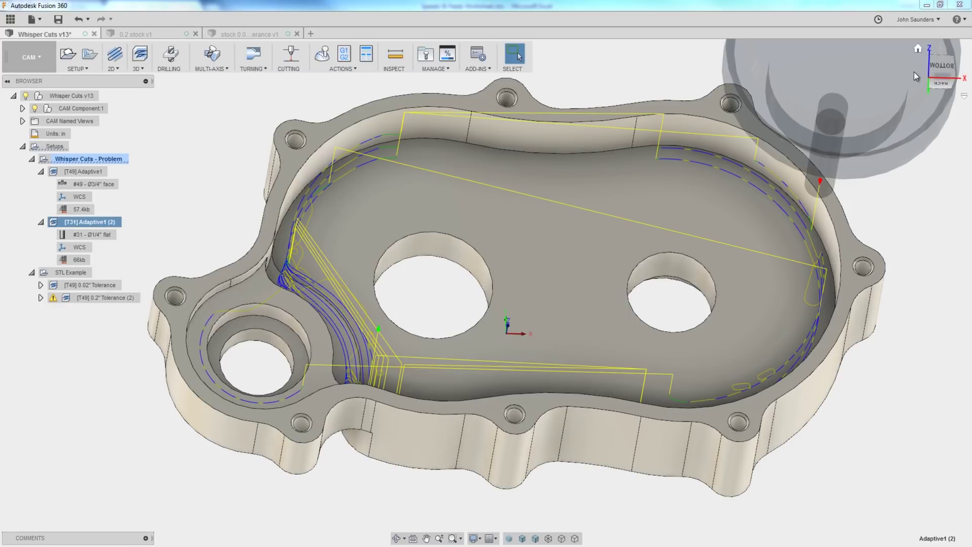
left_click(937, 68)
scroll(697, 168, "up", 5)
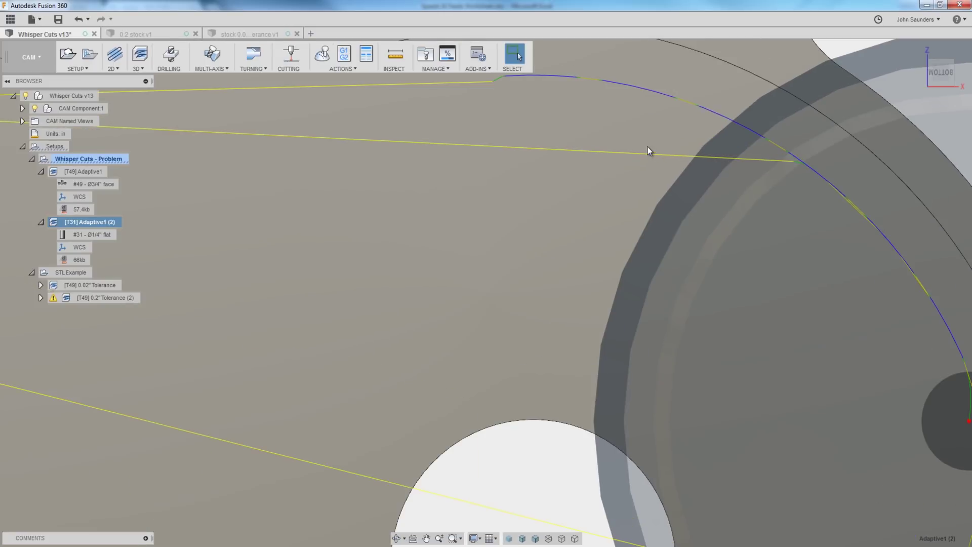
middle_click_drag(649, 151, 637, 111, "shift")
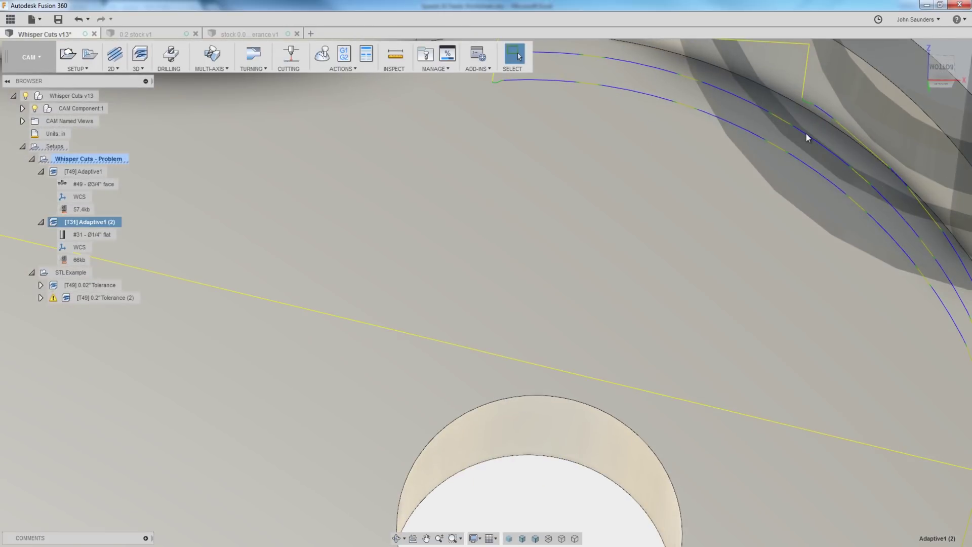
scroll(806, 134, "down", 5)
left_click(237, 34)
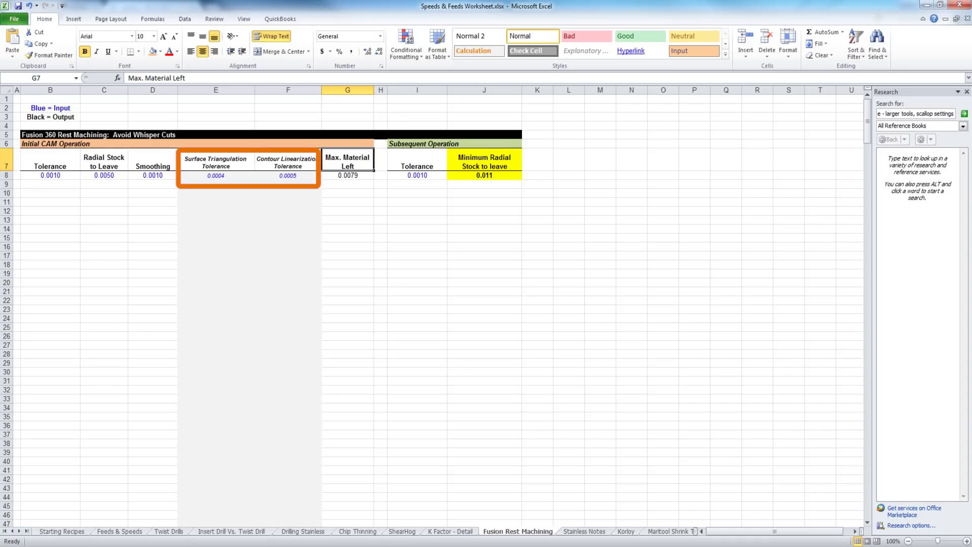
key("alt+Tab")
right_click(65, 170)
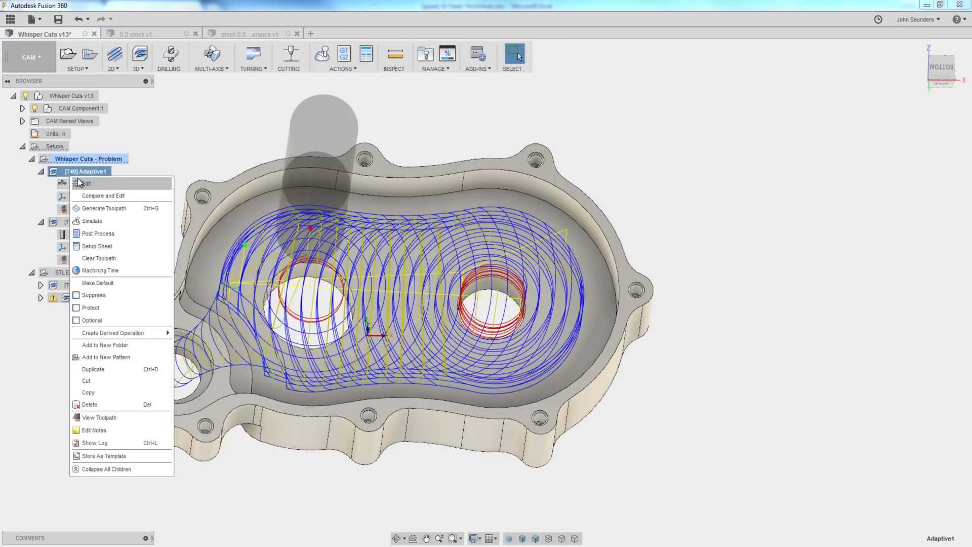
left_click(84, 179)
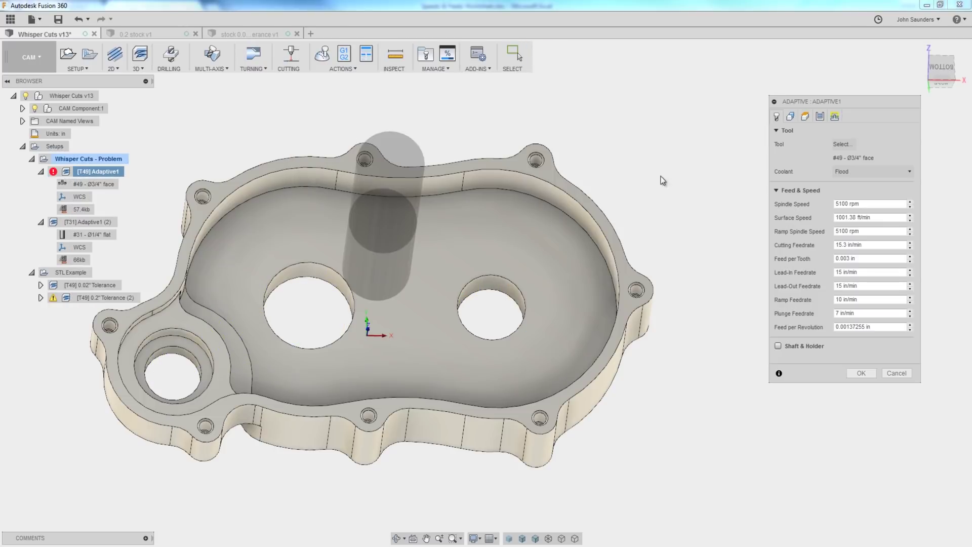
left_click(790, 117)
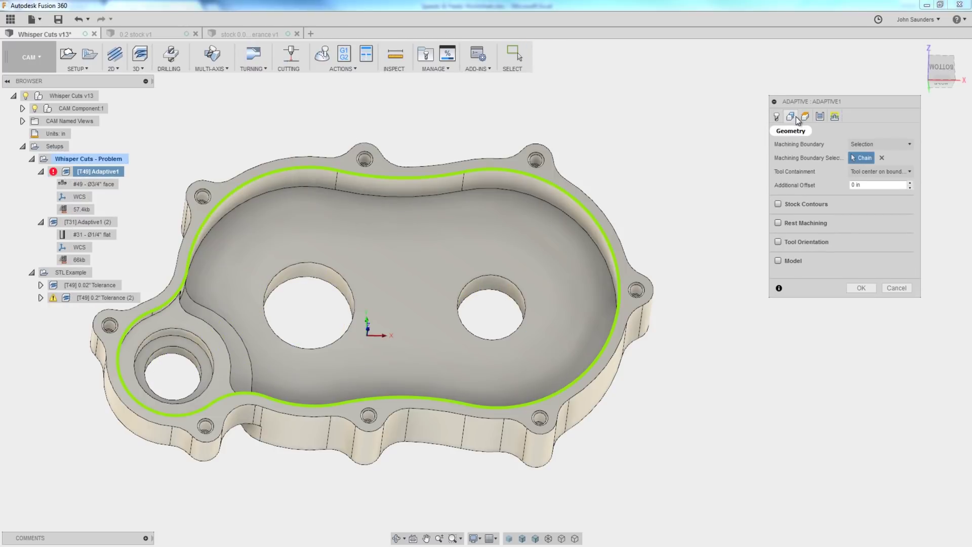
left_click(806, 117)
left_click(820, 117)
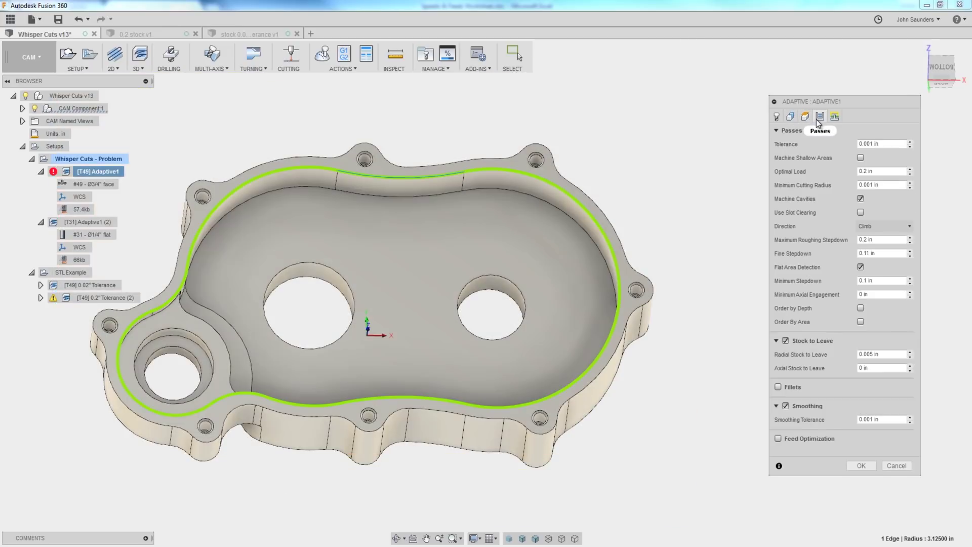
left_click(833, 119)
left_click(820, 116)
left_click(805, 116)
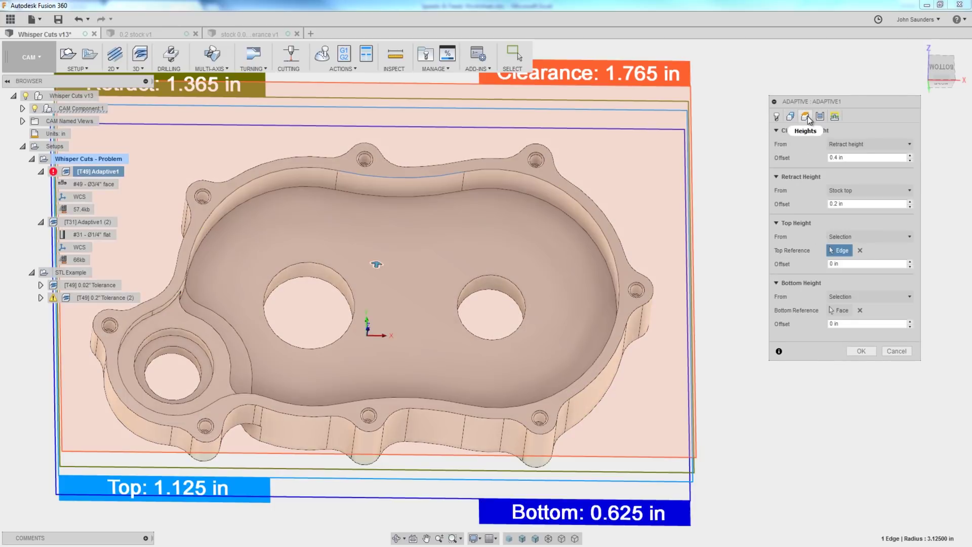
left_click(791, 117)
left_click(778, 117)
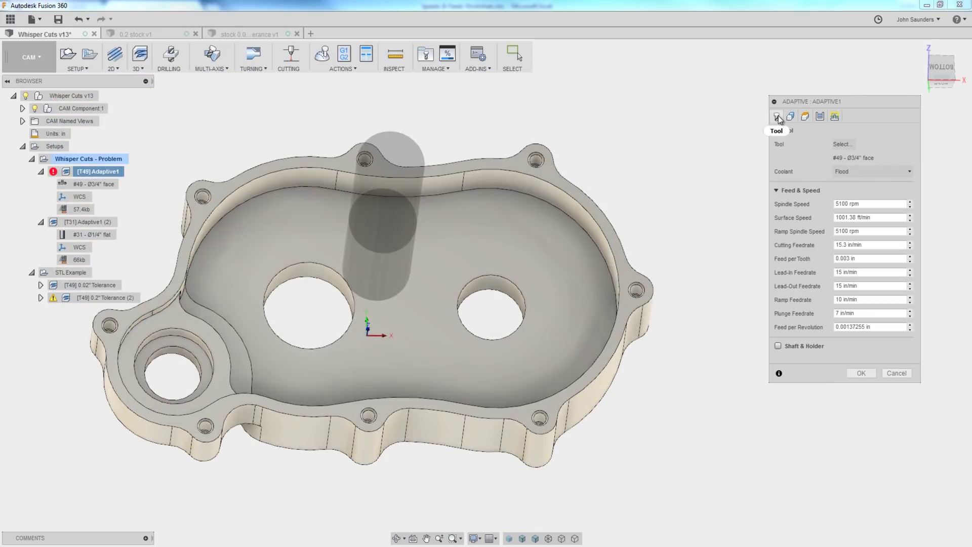
left_click(897, 373)
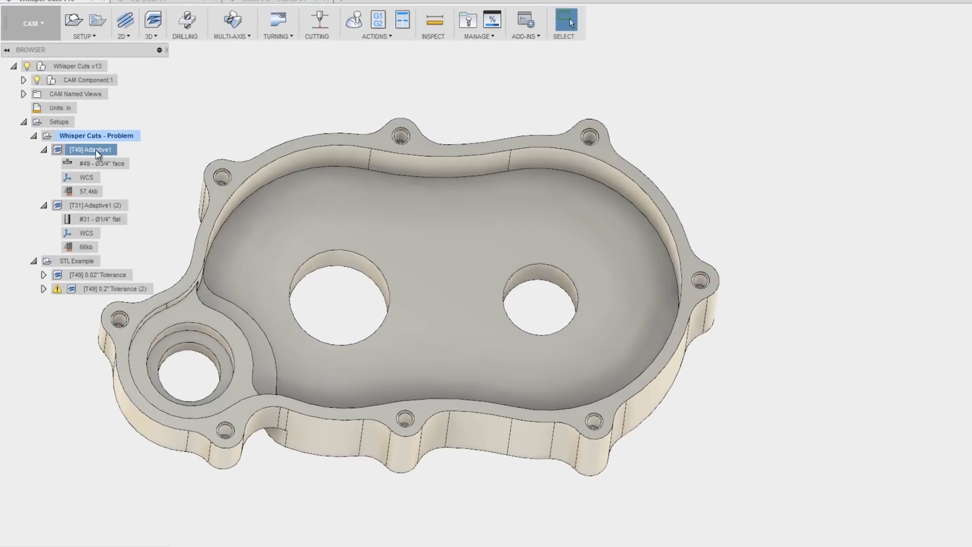
right_click(87, 172)
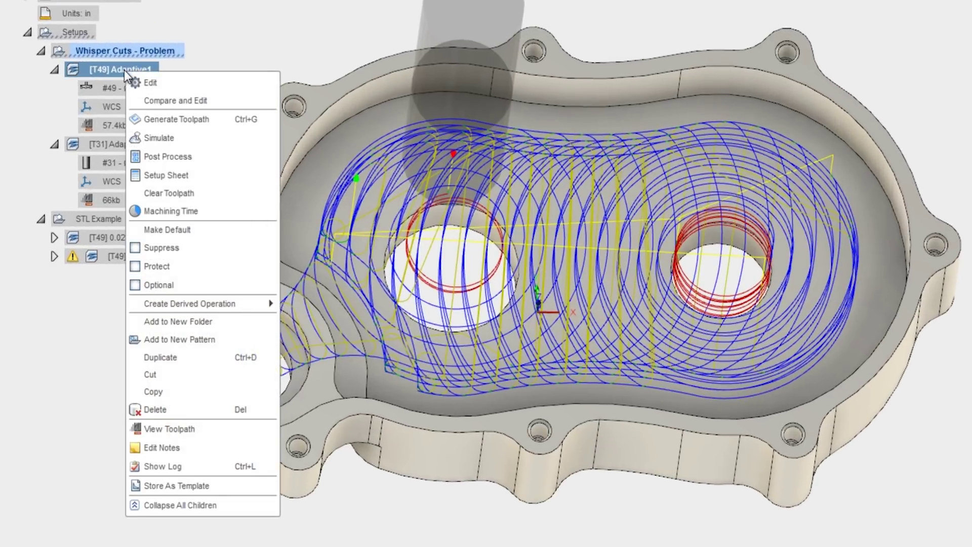
left_click(169, 102)
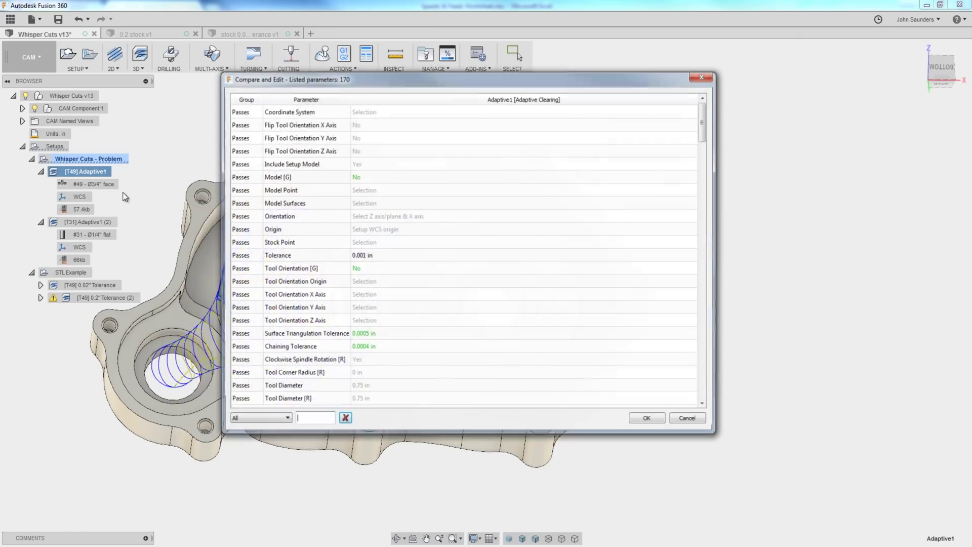
mouse_move(706, 129)
left_mouse_down()
mouse_move(714, 158)
mouse_move(707, 385)
mouse_move(705, 114)
left_mouse_up()
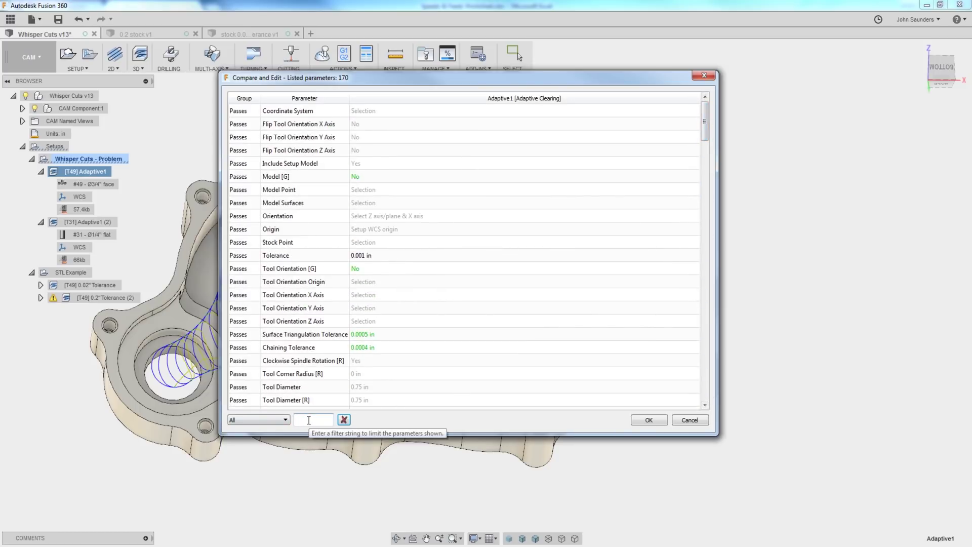
type("tol")
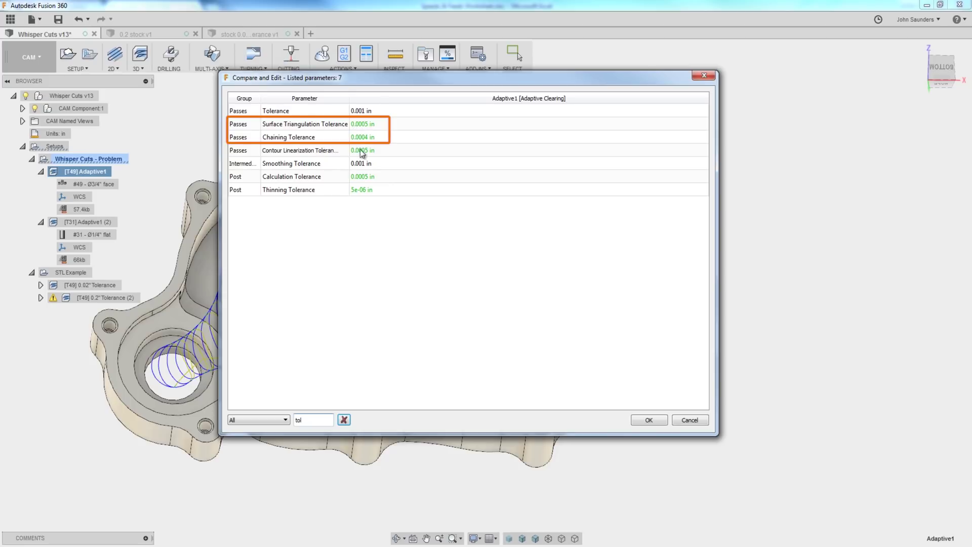
left_click(690, 420)
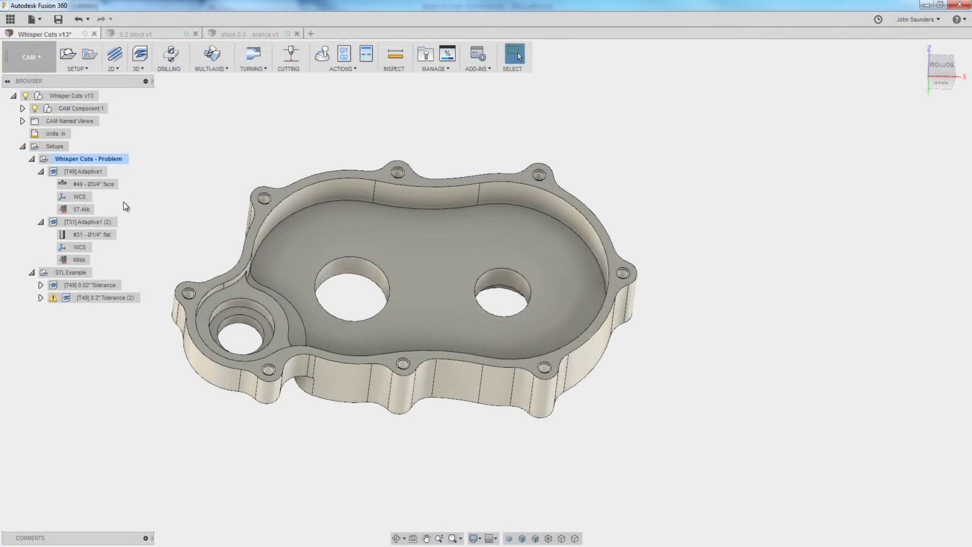
- Show the Adaptive1 (2) rest toolpath, then check the Excel tolerance in cell B8 and return
left_click(65, 173)
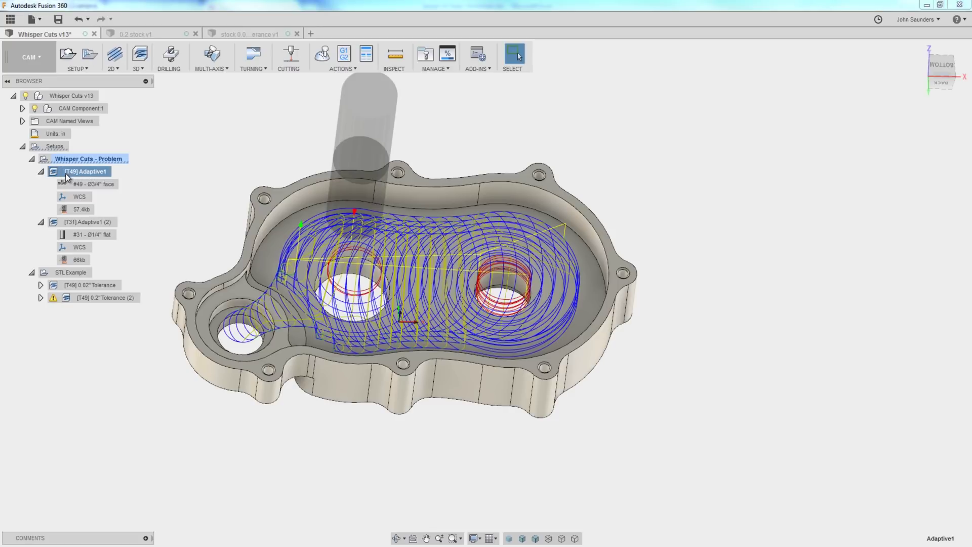
left_click(93, 222)
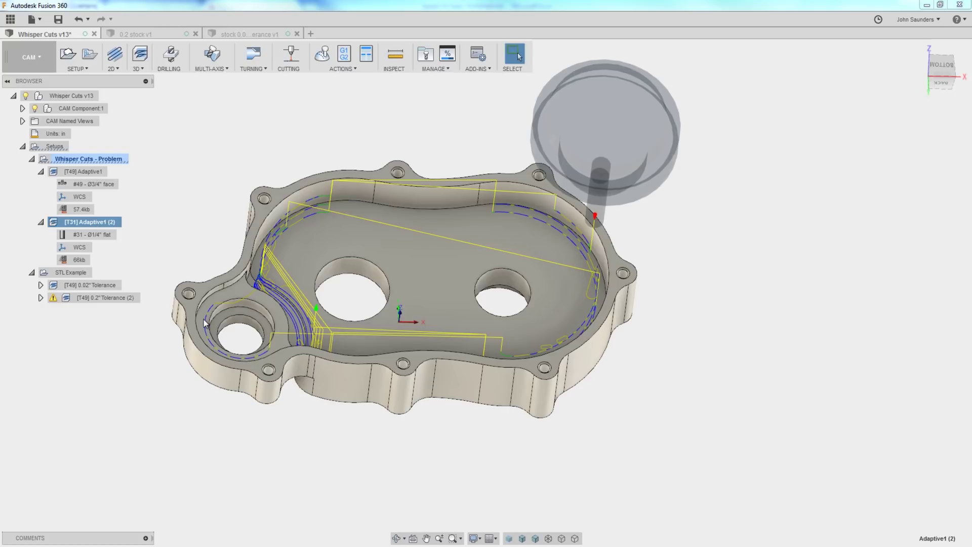
key("alt+Tab")
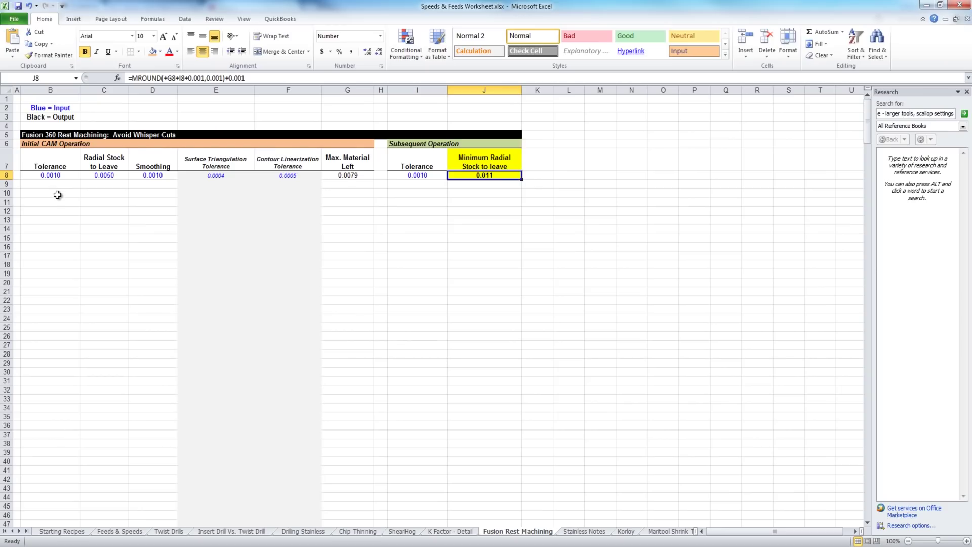
left_click(51, 176)
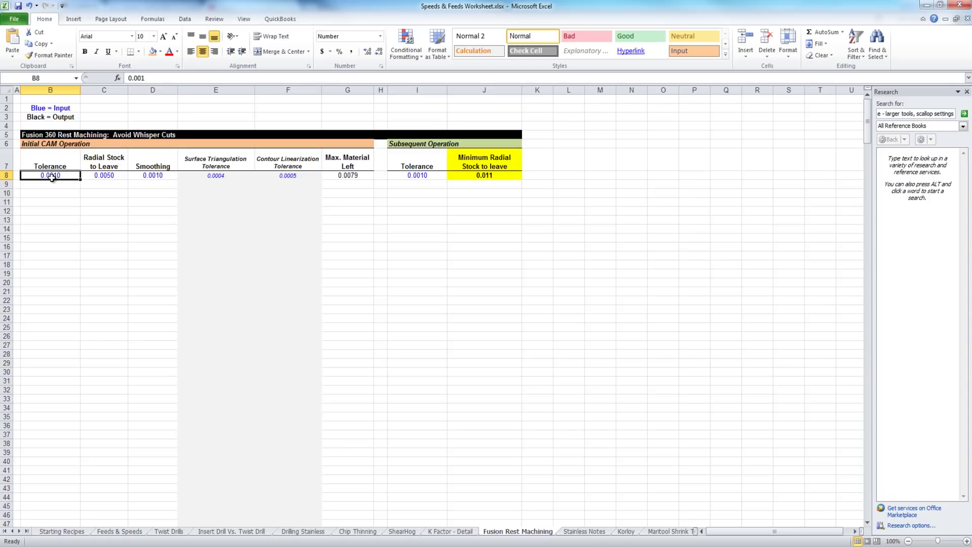
key("alt+Tab")
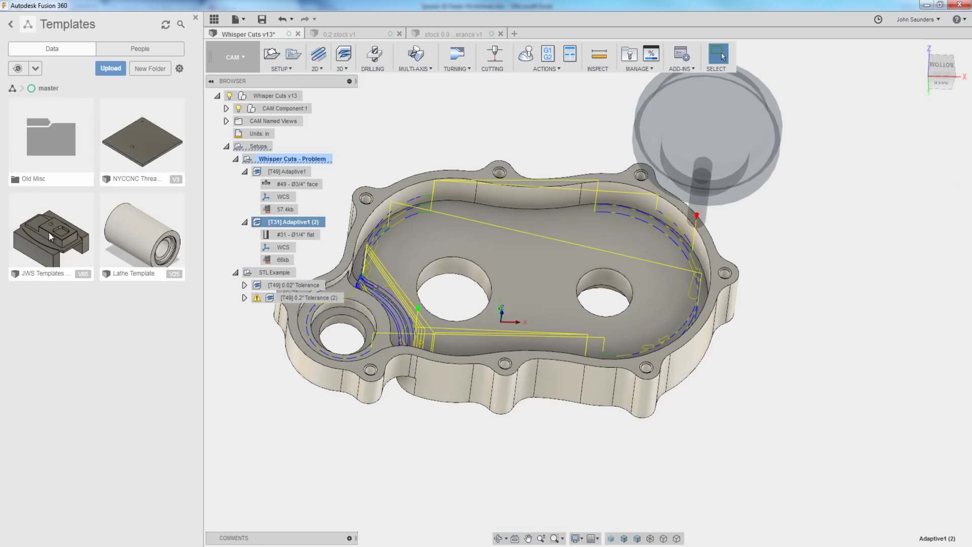
- Open JWS Templates Master v65, close the data panel, and show the [T12] 3D Adaptive toolpath
double_click(50, 236)
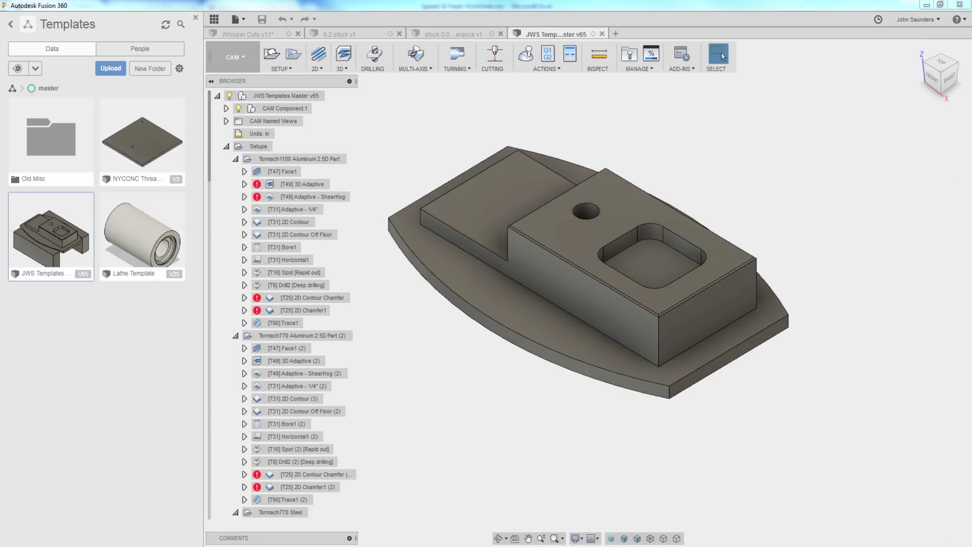
left_click(196, 17)
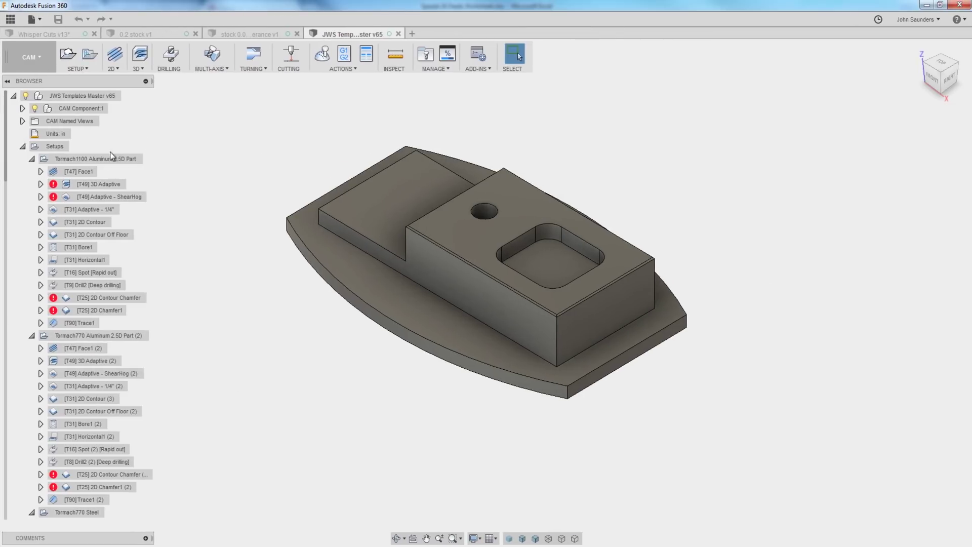
left_click(103, 159)
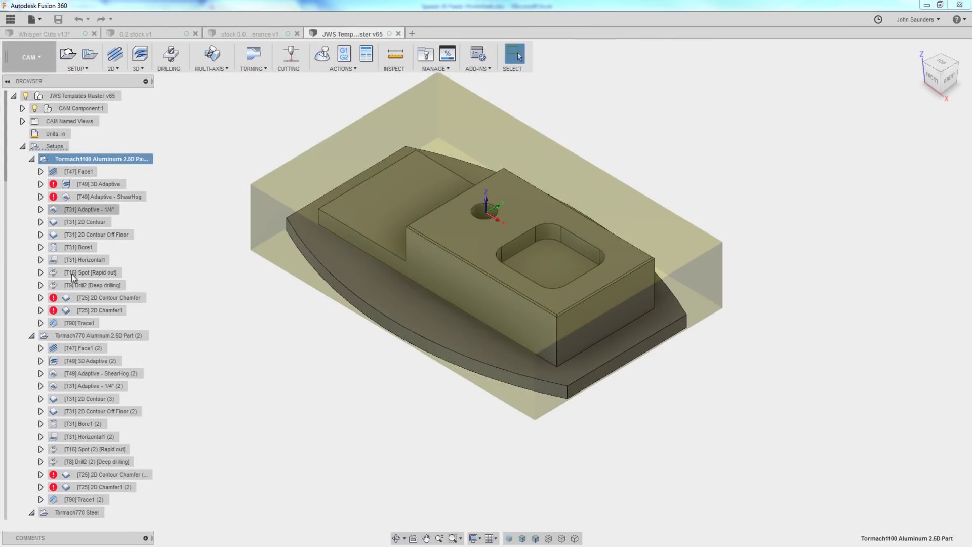
scroll(83, 256, "down", 5)
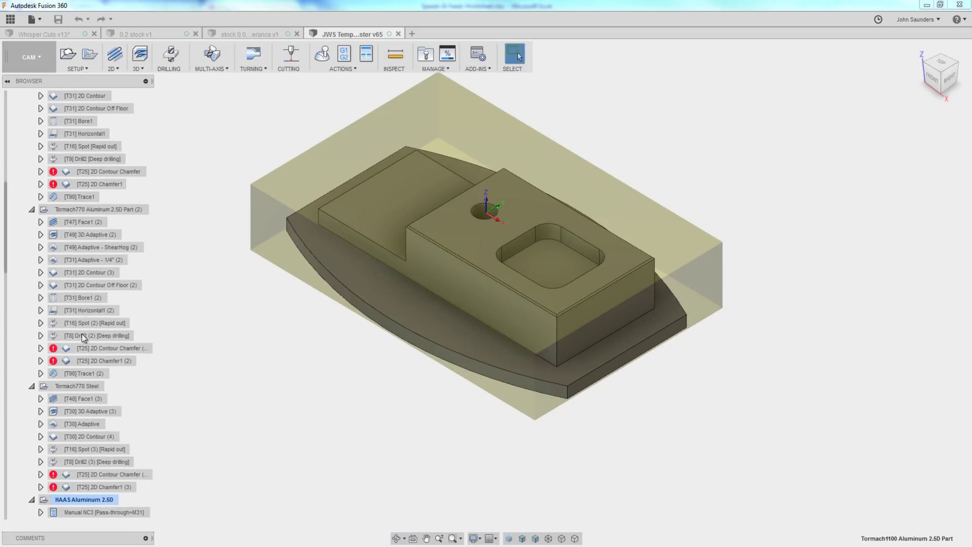
scroll(82, 337, "down", 9)
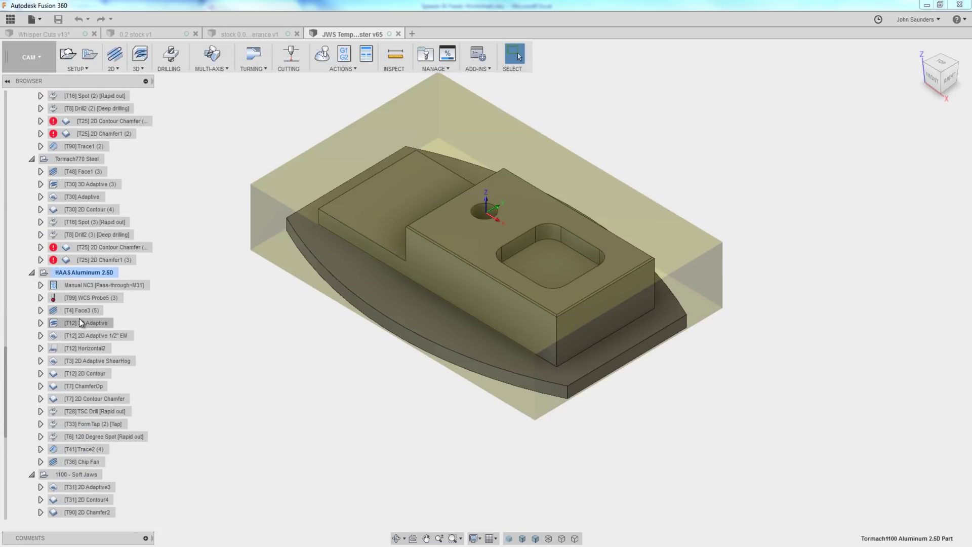
left_click(77, 323)
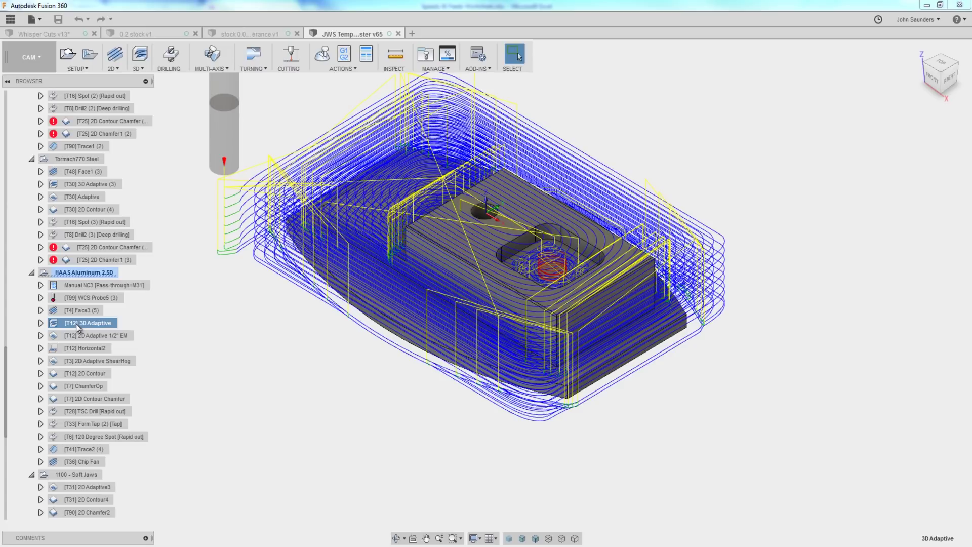
scroll(102, 310, "down", 1)
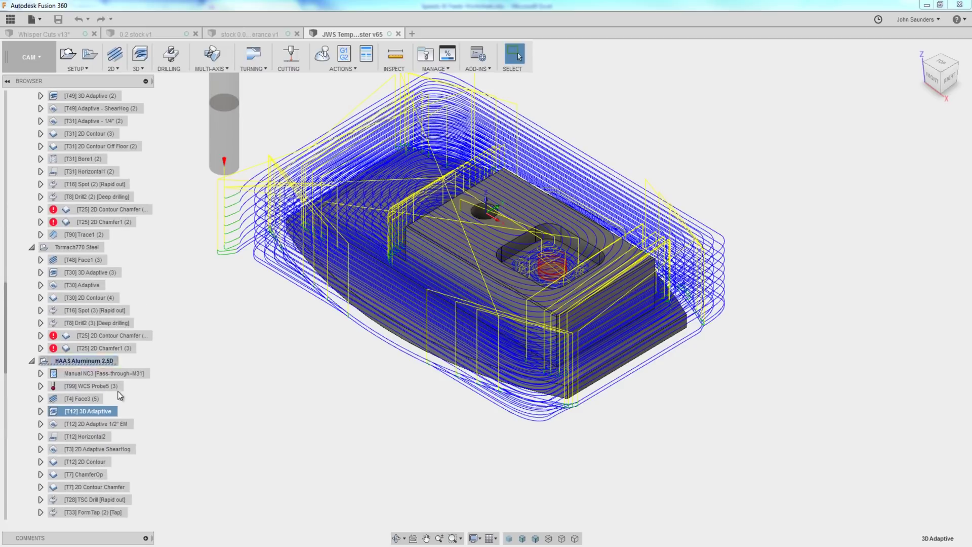
- Review the tolerance on the [T12] 3D Adaptive Passes settings without changing anything
right_click(104, 412)
left_click(127, 128)
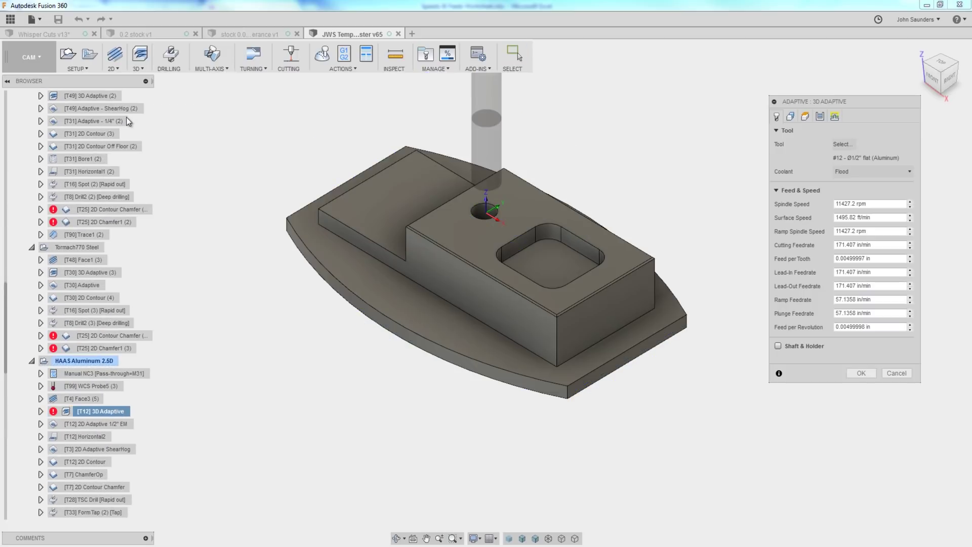
left_click(820, 117)
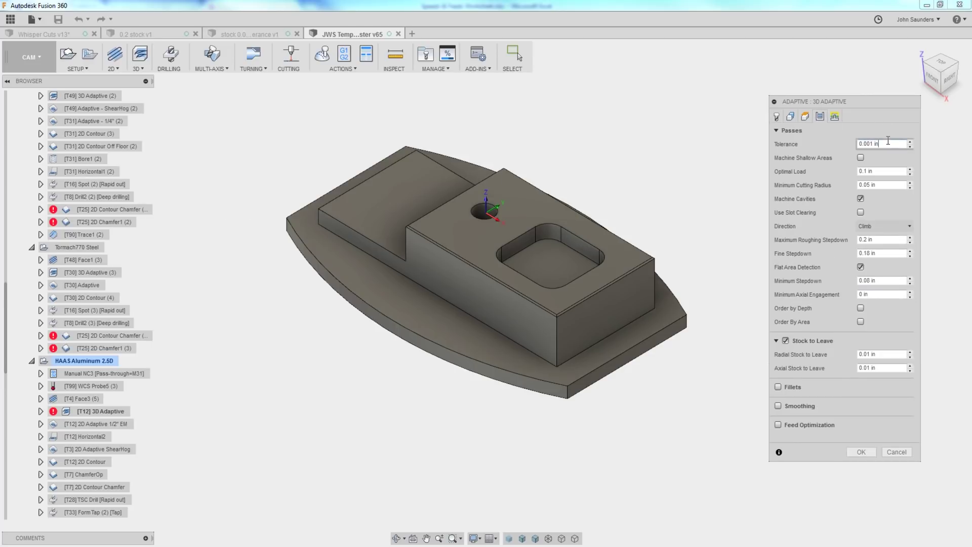
left_click(896, 452)
- Cancel storing Manual NC3 through Chip Fan as a template and return to Whisper Cuts v13
left_click(101, 373)
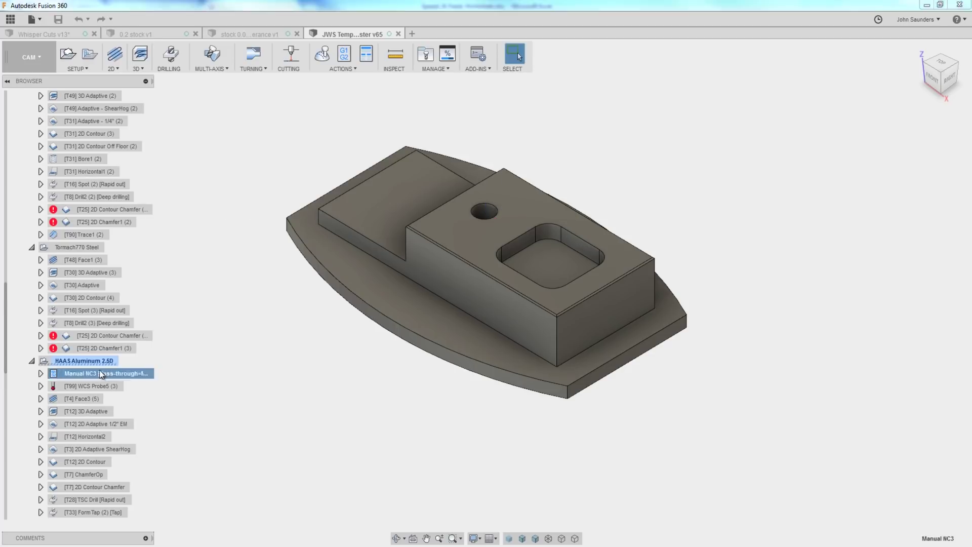
scroll(62, 490, "down", 1)
left_click(70, 500, "shift")
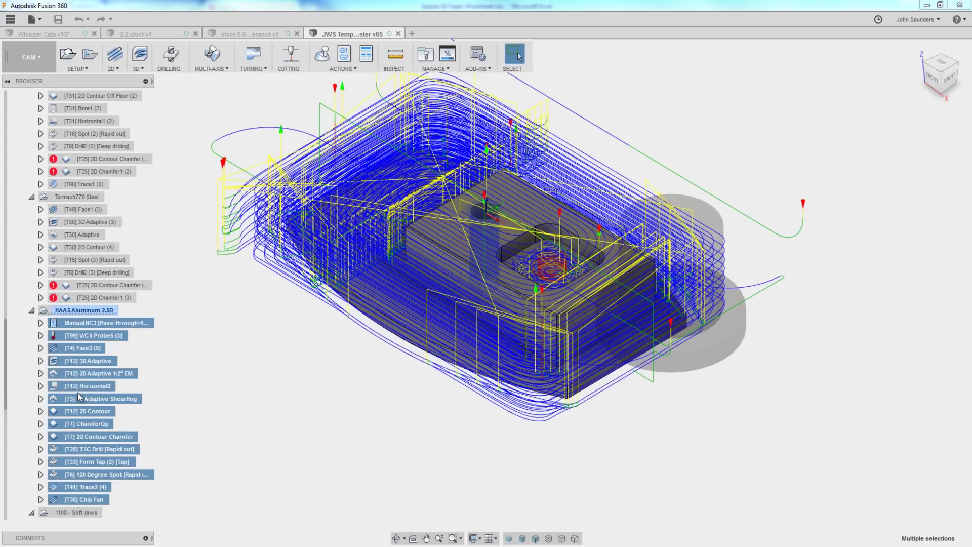
right_click(88, 400)
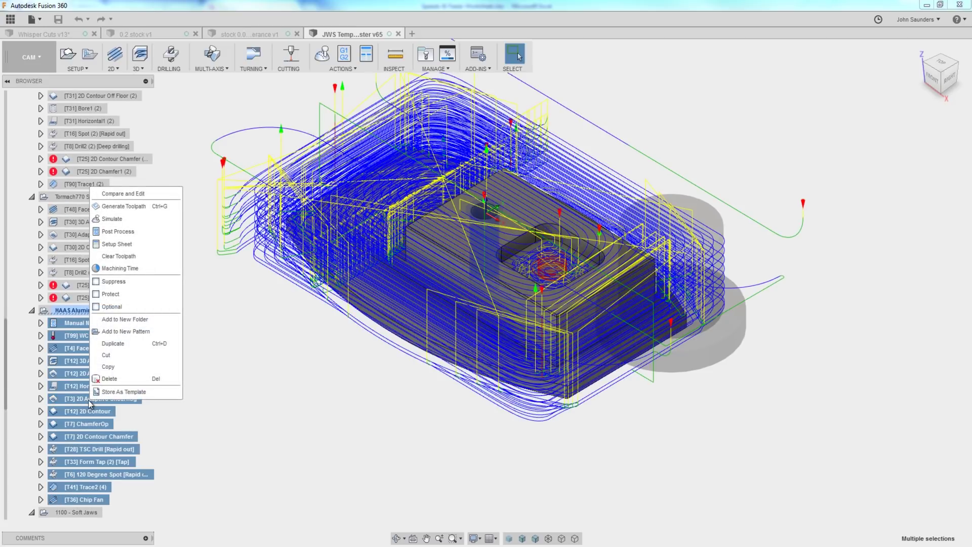
left_click(115, 393)
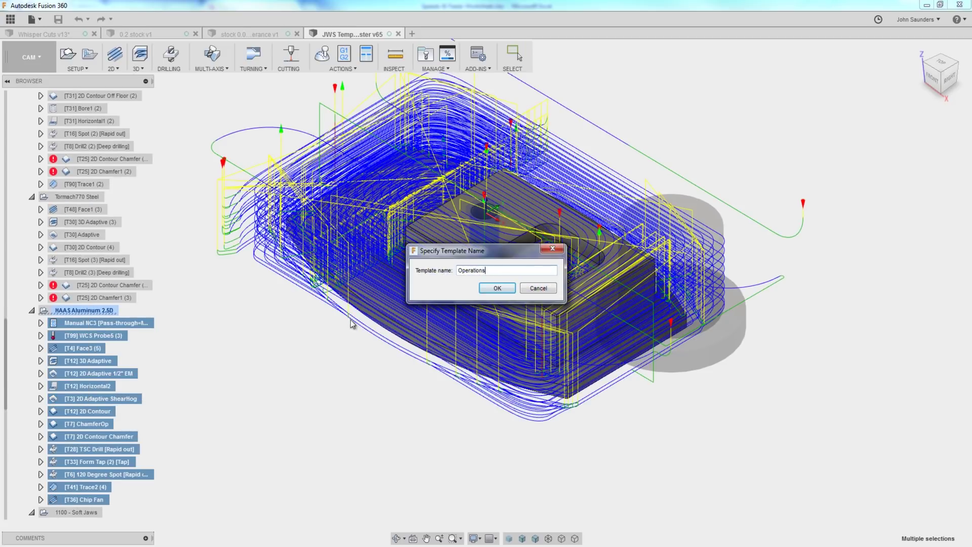
left_click(537, 288)
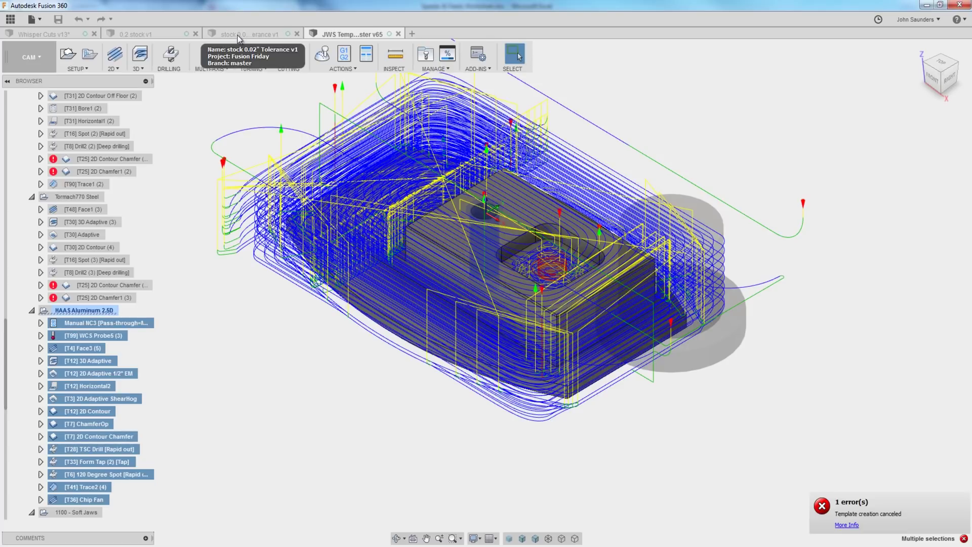
left_click(71, 34)
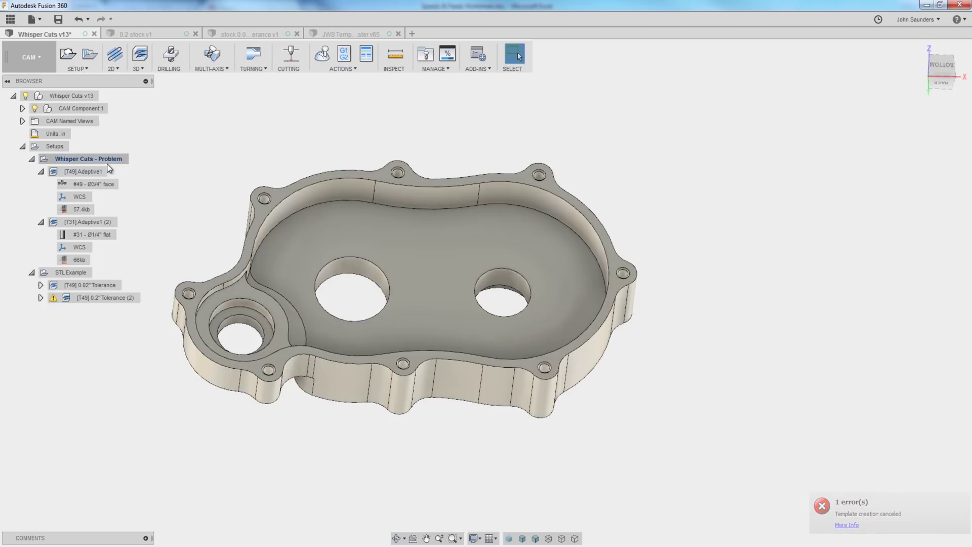
- Browse the Create From Template list for the Whisper Cuts - Problem setup, then switch to YouTube
left_click(78, 159)
right_click(77, 159)
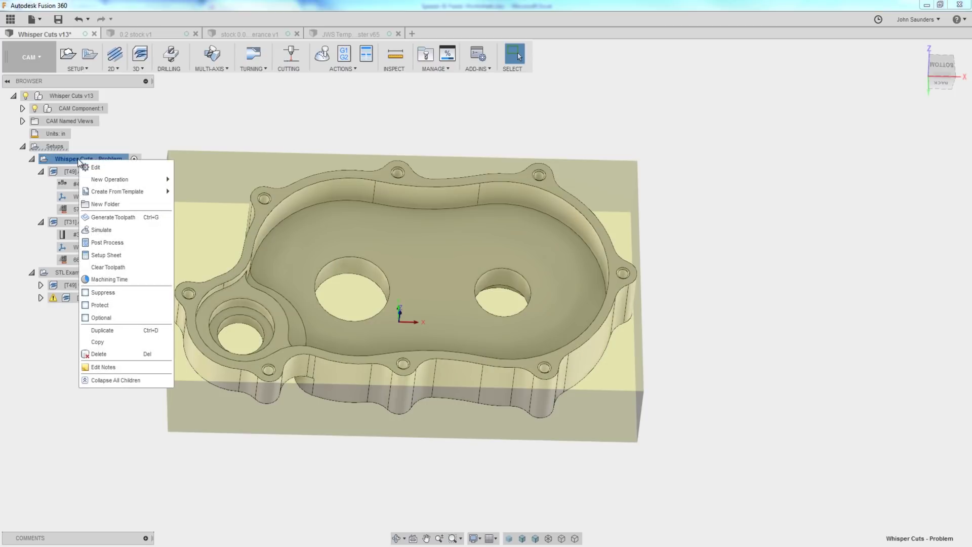
mouse_move(122, 190)
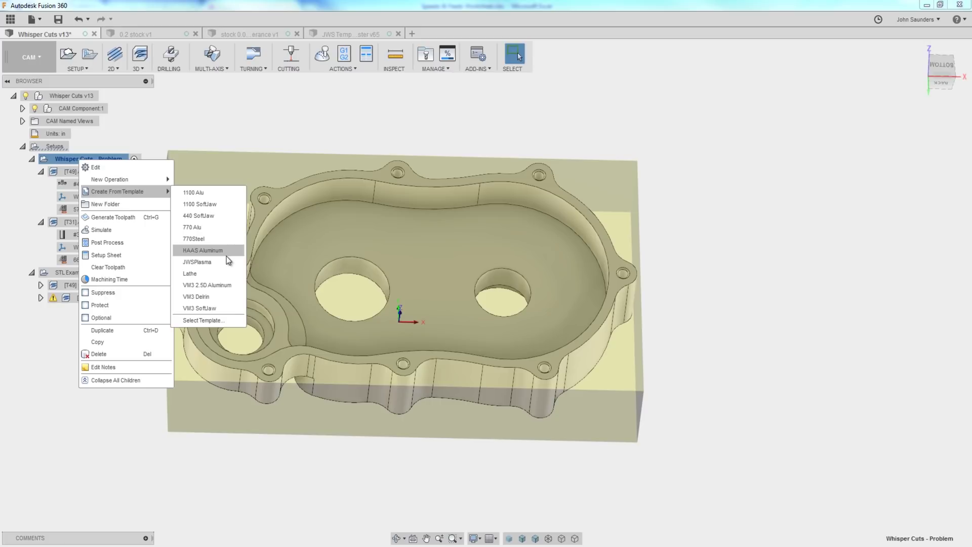
left_click(671, 440)
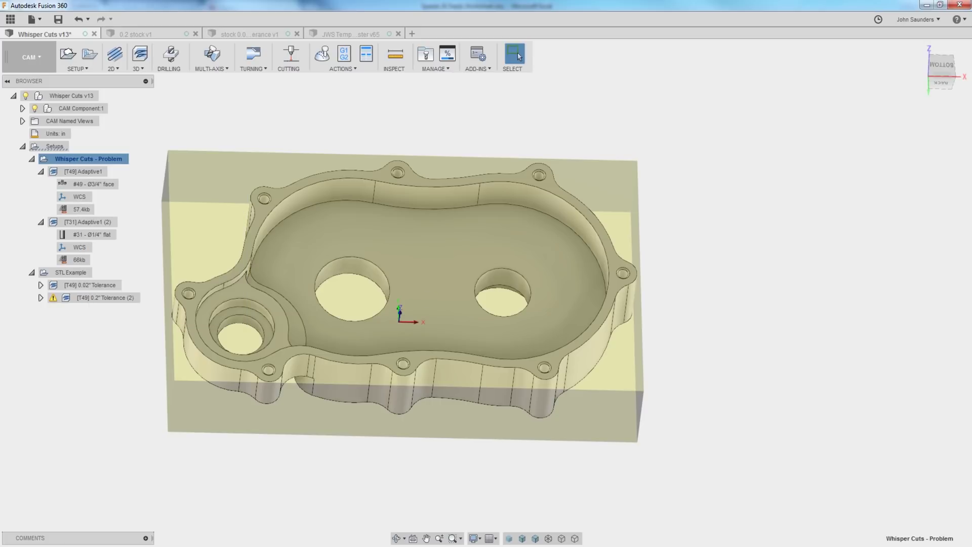
key("alt+Tab")
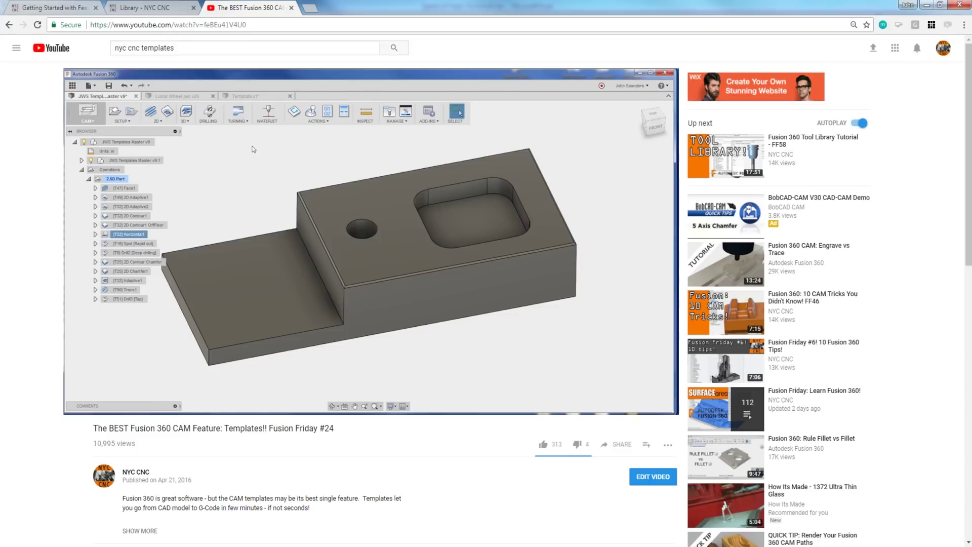